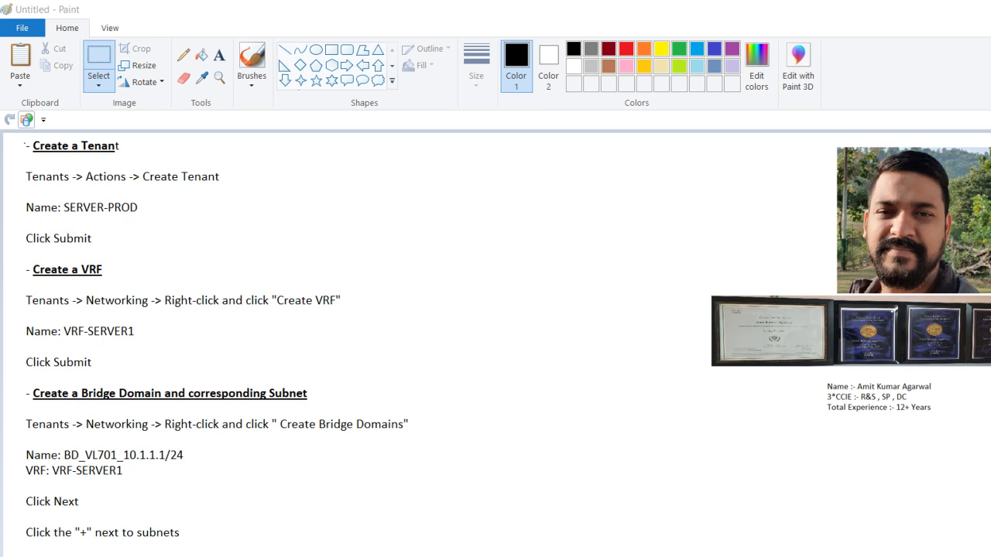
Open a new blank Paint window
key(super)
text(mspaint)
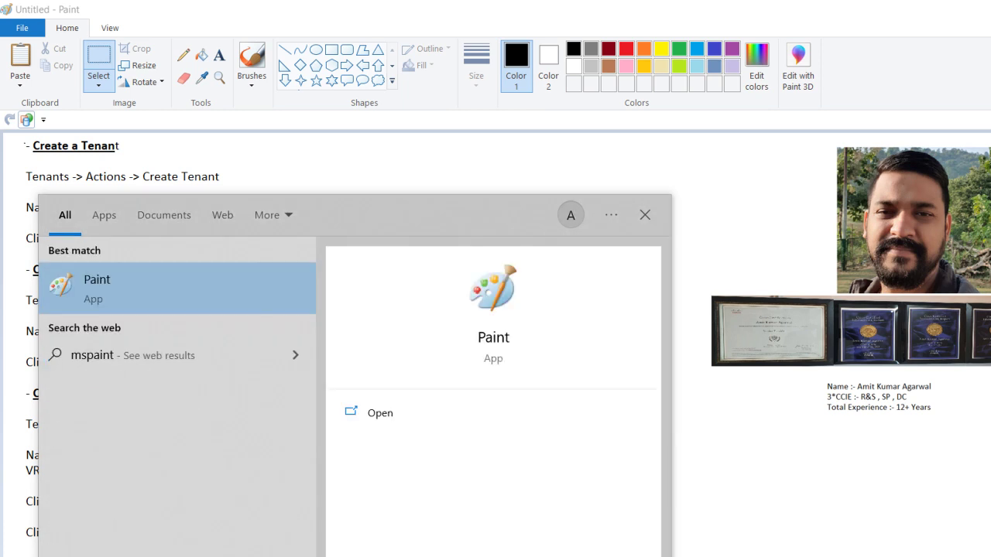
key(Return)
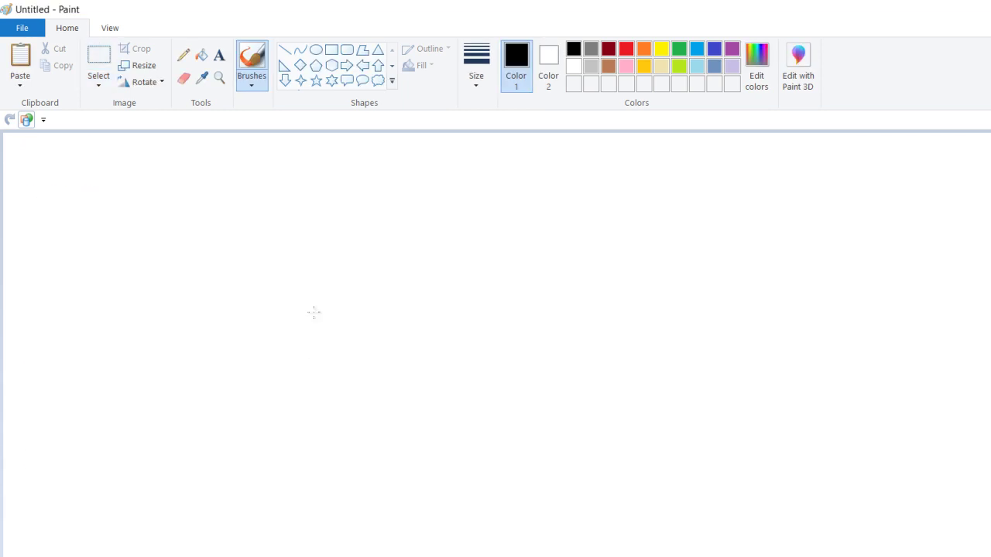
Draw a thin-outlined black rectangle near the upper middle of the canvas for the first switch
click(331, 49)
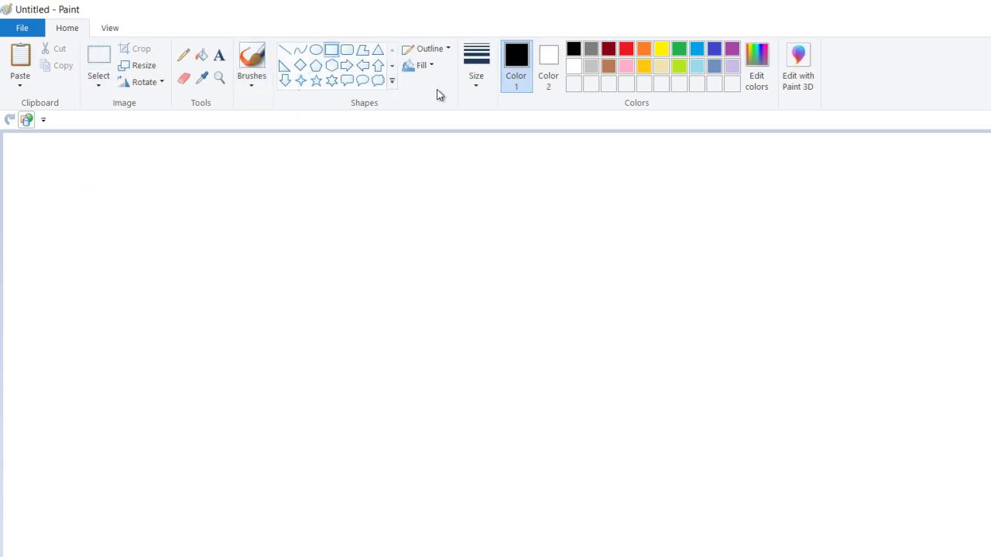
click(477, 91)
click(471, 116)
drag(263, 177, 269, 178)
drag(331, 156, 410, 216)
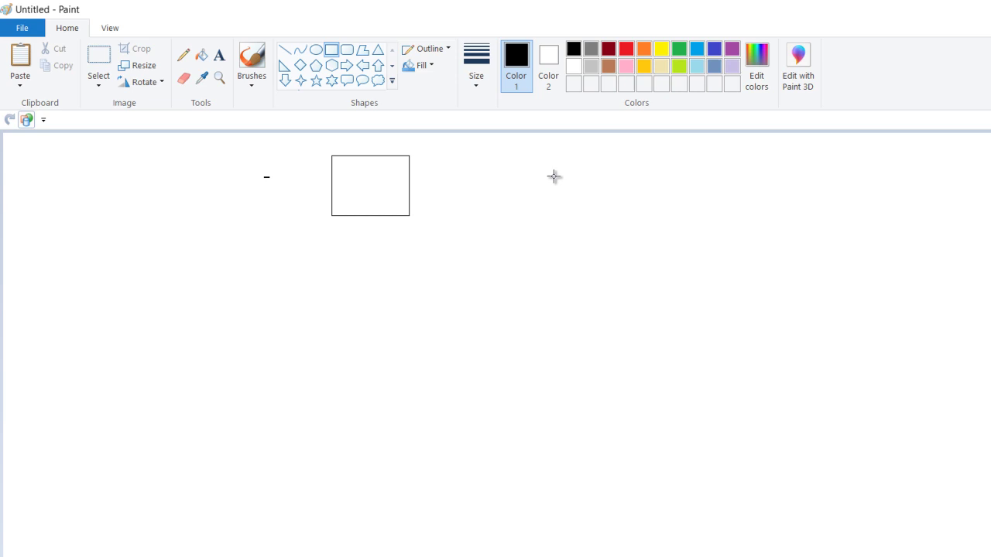
drag(548, 179, 604, 222)
click(445, 185)
click(109, 86)
click(112, 118)
drag(499, 161, 657, 207)
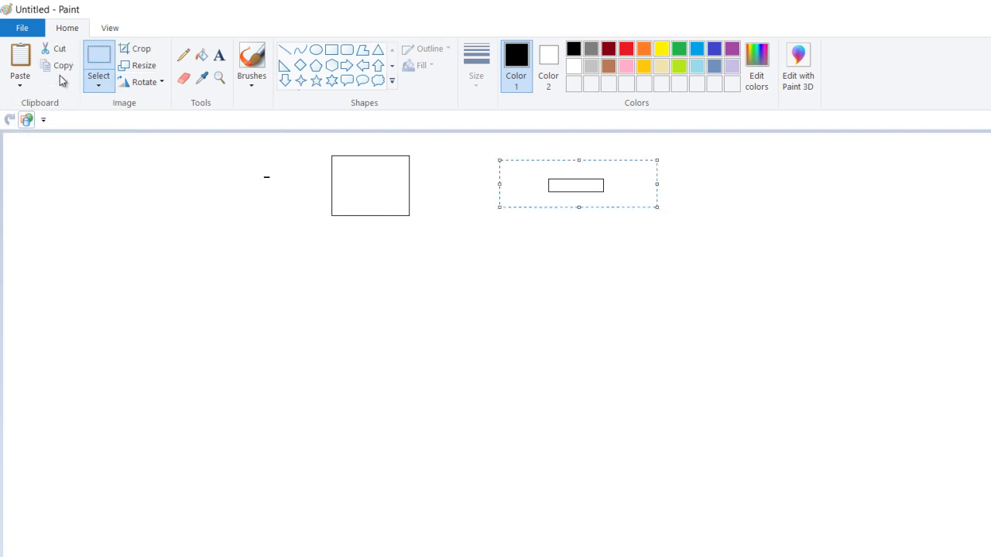
click(62, 51)
Cut the small stray mark beside the rectangle off the canvas
drag(259, 170, 288, 196)
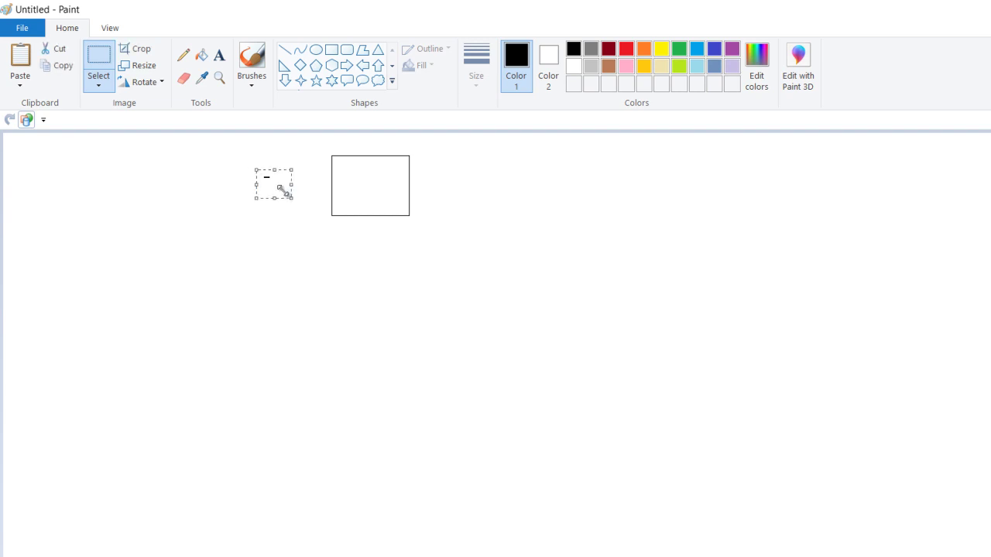
click(61, 51)
drag(512, 153, 599, 210)
click(590, 230)
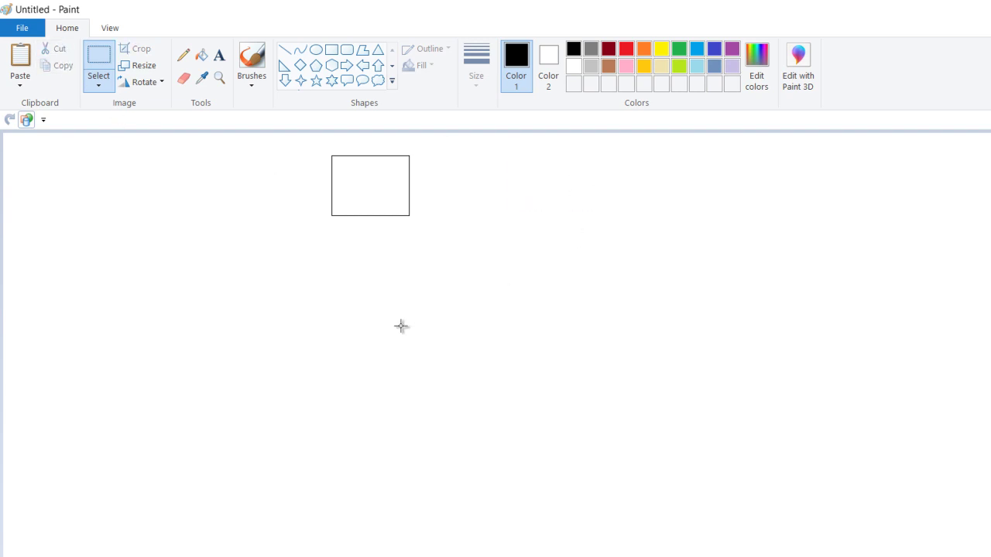
Draw a second rectangle to the right of the first one and a row of three rectangles below them
click(331, 49)
drag(512, 158, 596, 210)
drag(217, 398, 289, 445)
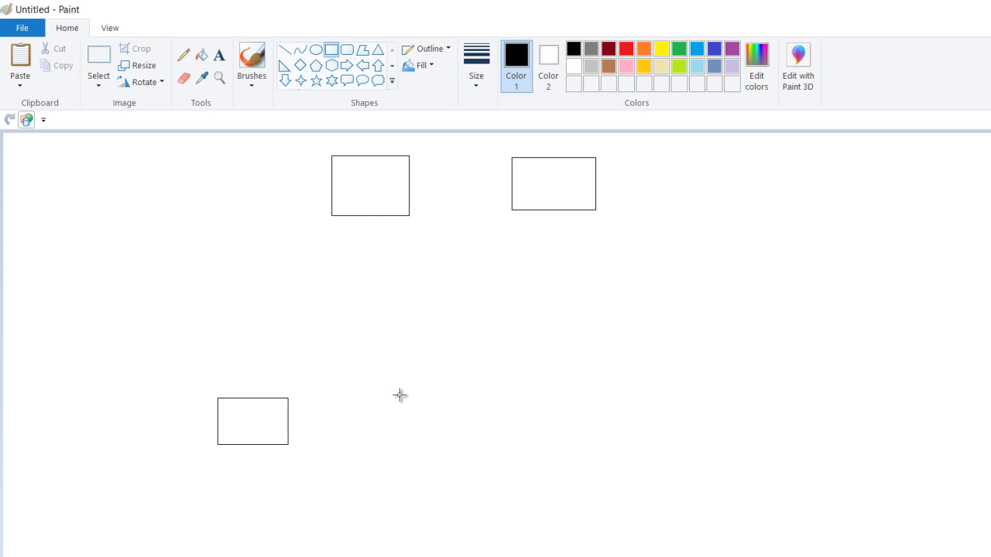
drag(401, 395, 473, 438)
drag(586, 392, 648, 443)
click(626, 487)
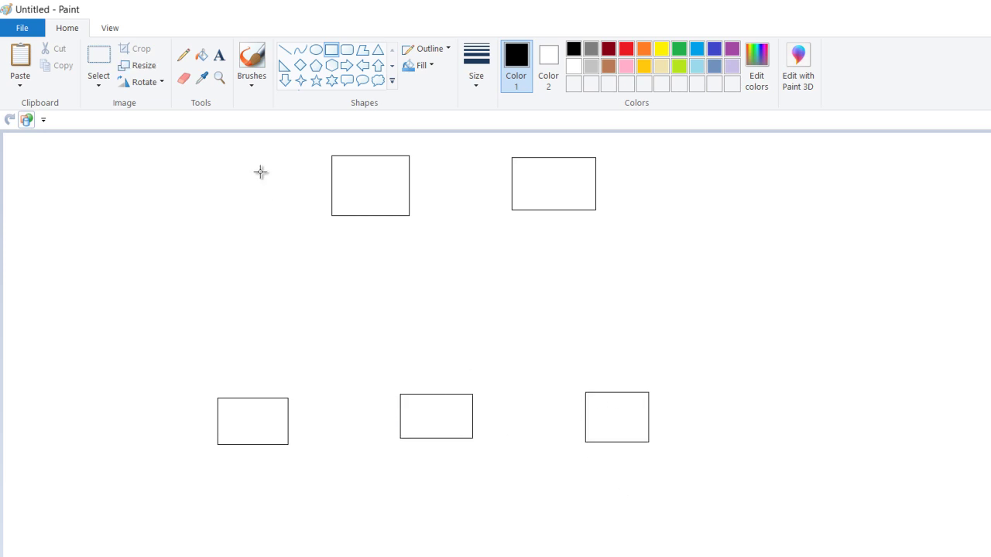
Connect each of the three lower rectangles to both upper rectangles with thicker straight lines
click(284, 52)
click(475, 86)
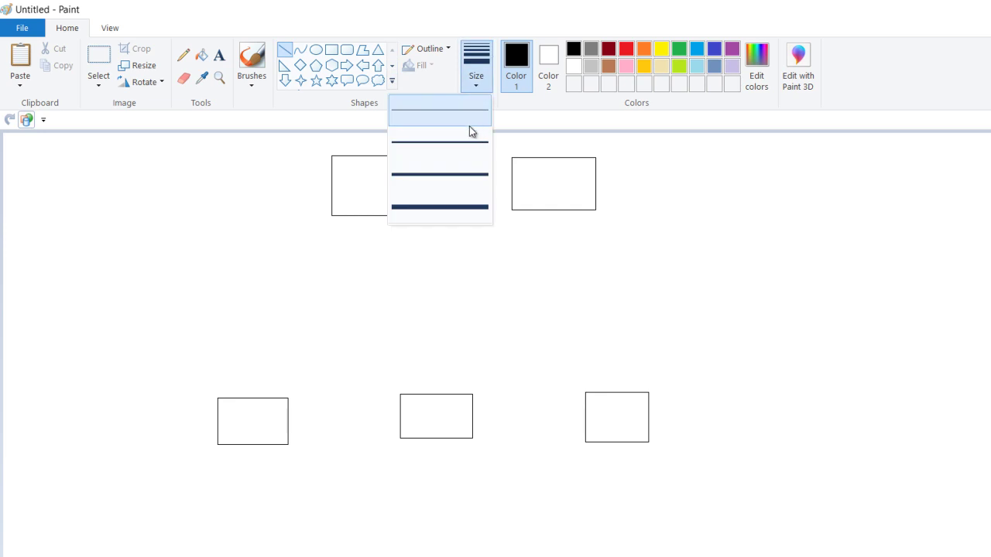
click(367, 210)
drag(248, 399, 356, 214)
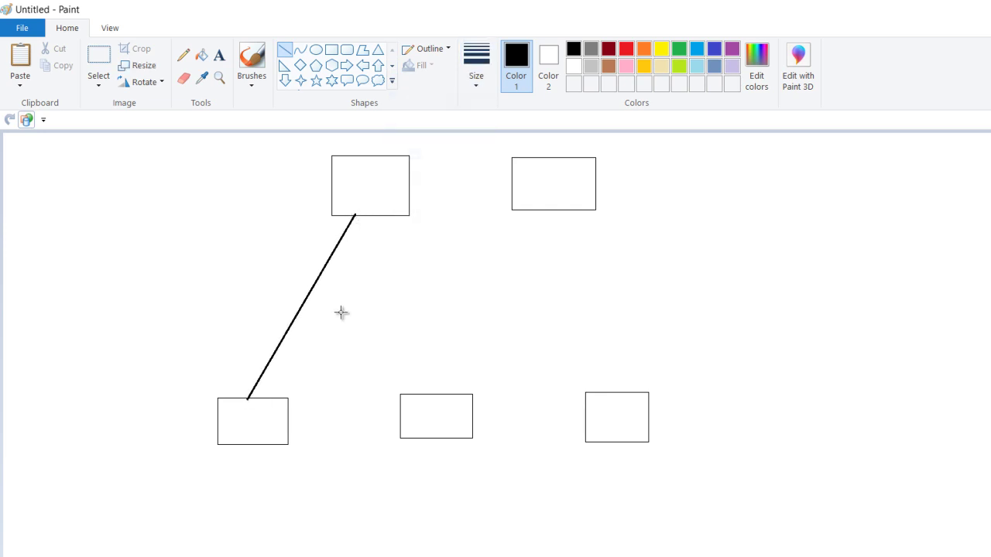
drag(288, 398, 528, 210)
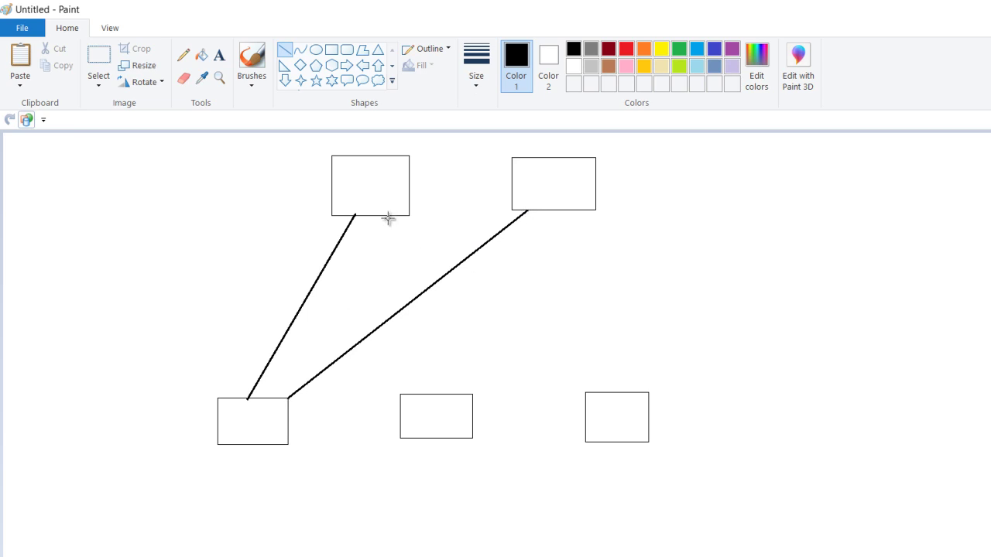
drag(388, 217, 440, 398)
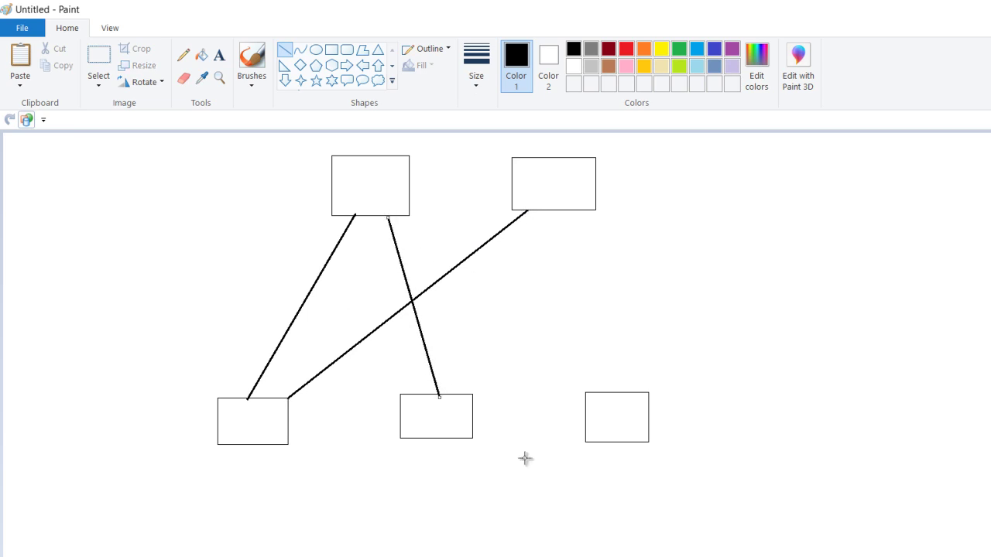
drag(409, 214, 619, 391)
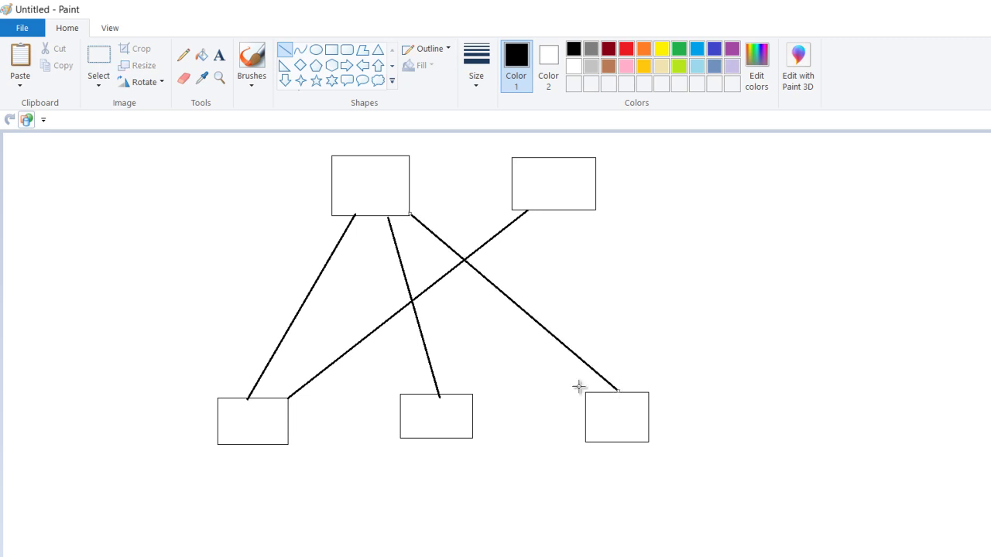
drag(469, 394, 553, 209)
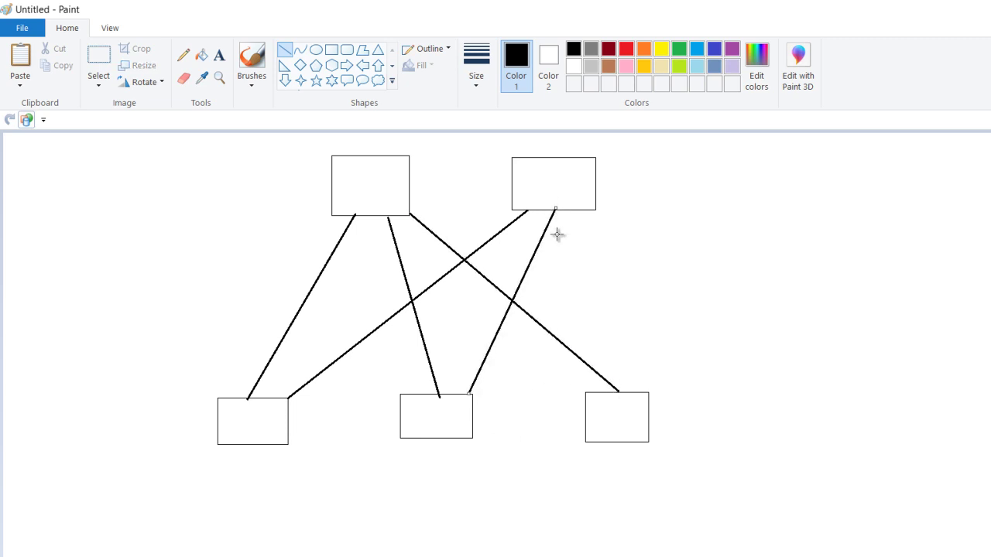
drag(635, 391, 578, 207)
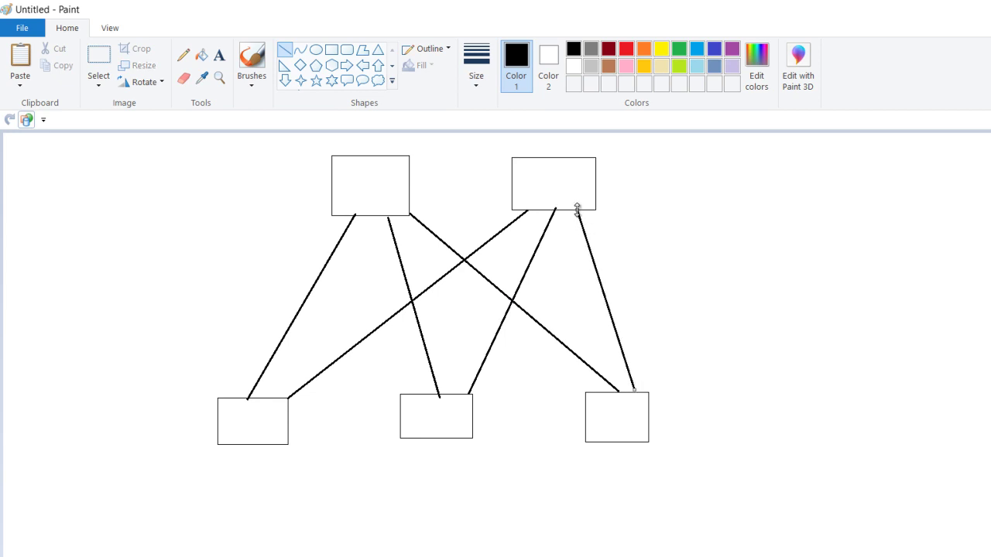
Label the two upper rectangles SPINE-1 and SPINE-2
click(219, 55)
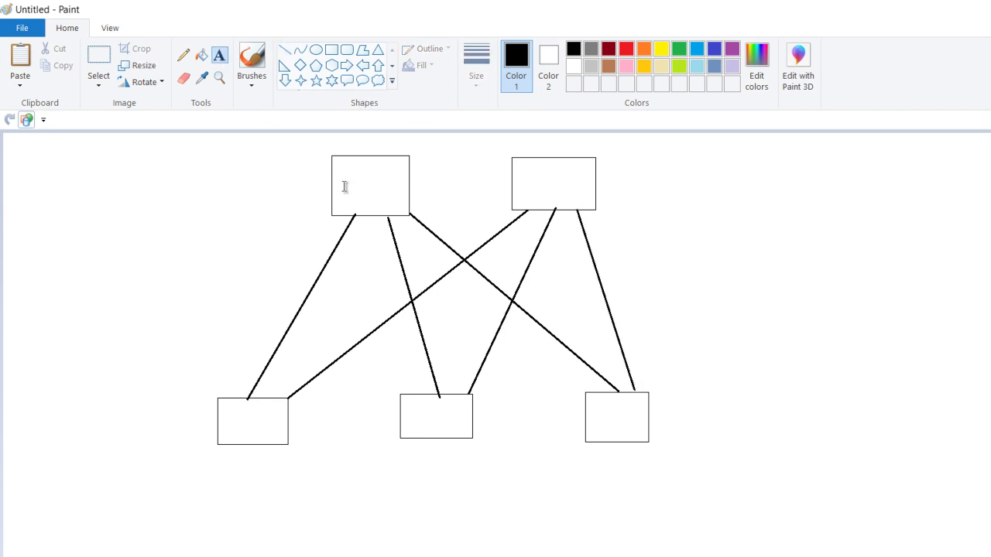
click(343, 182)
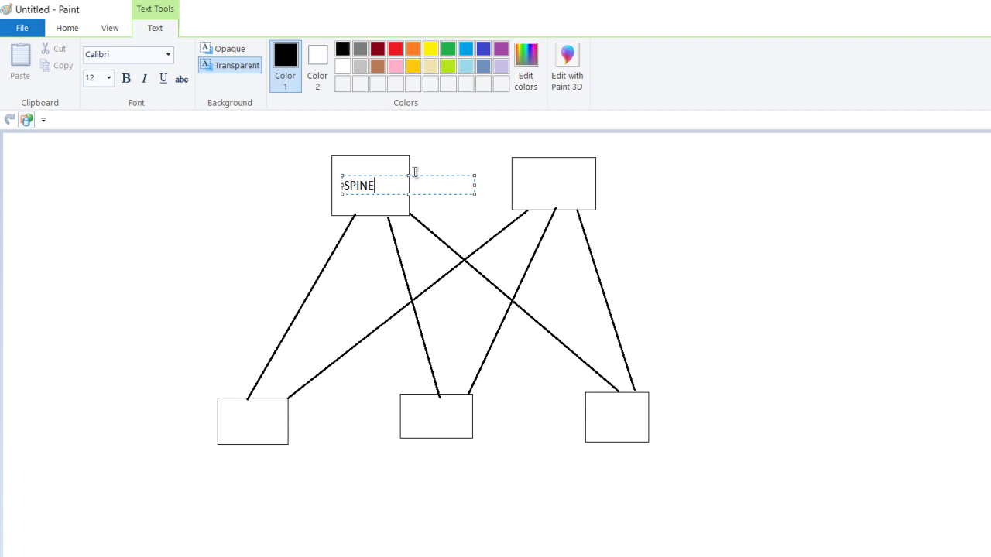
click(780, 203)
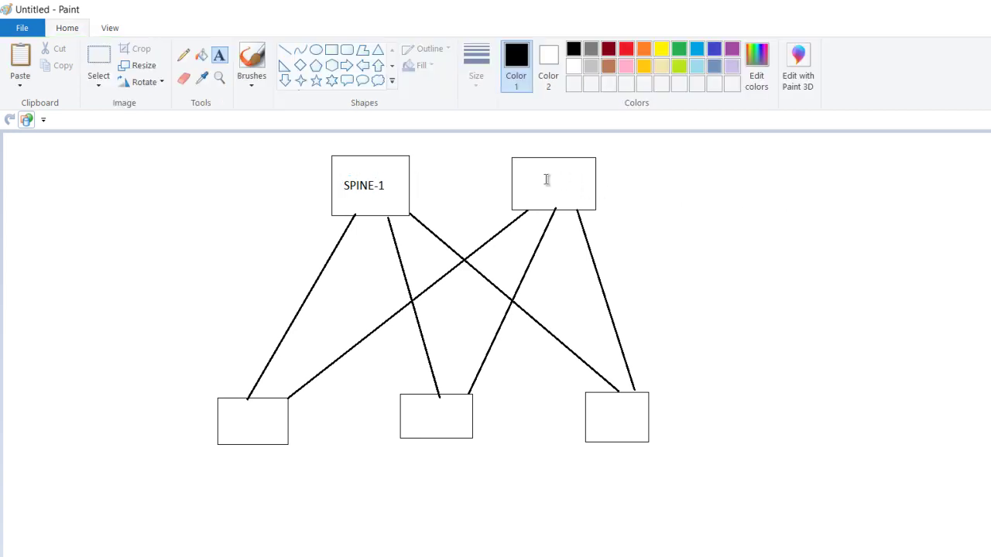
click(520, 180)
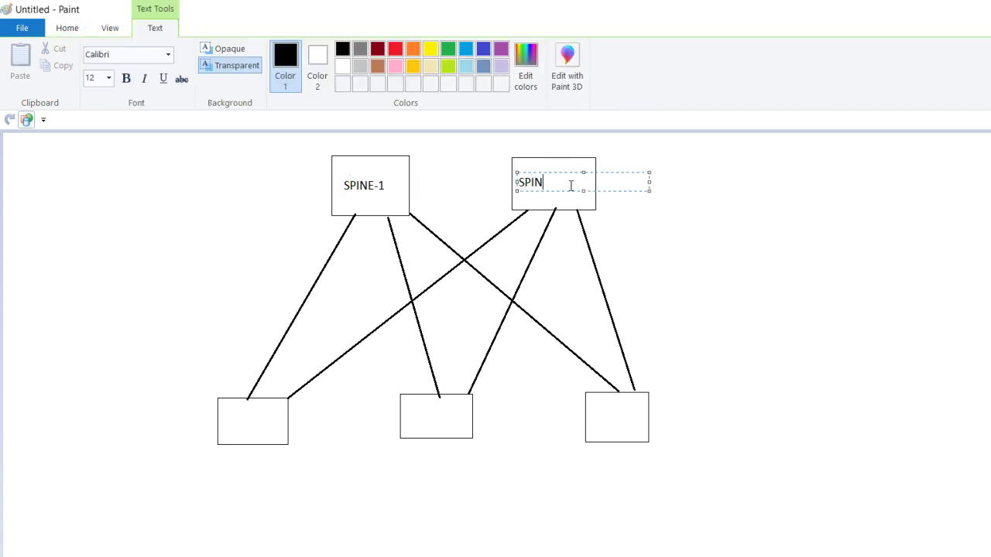
click(714, 264)
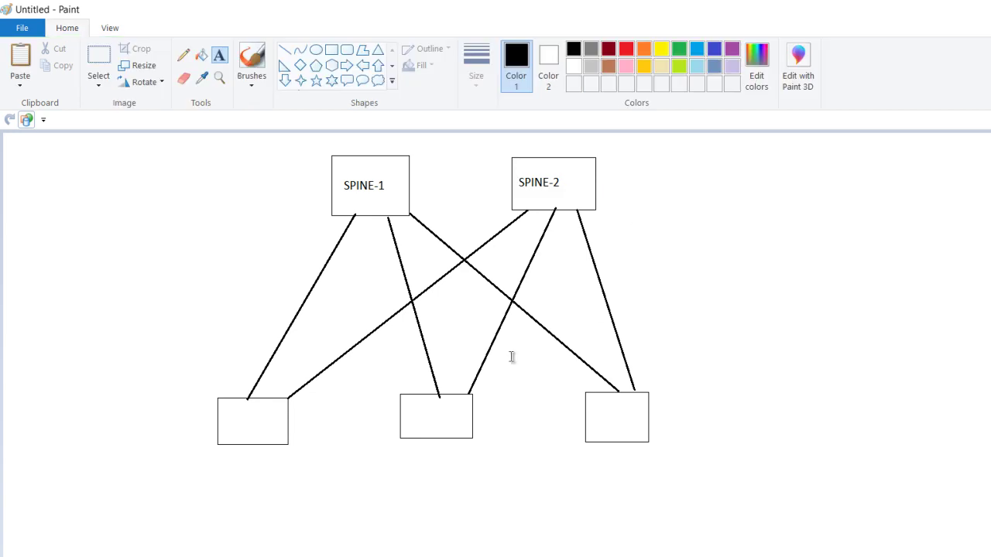
Label the three lower rectangles LEAF-1, LEAF-2 and LEaf-3 from left to right
click(231, 419)
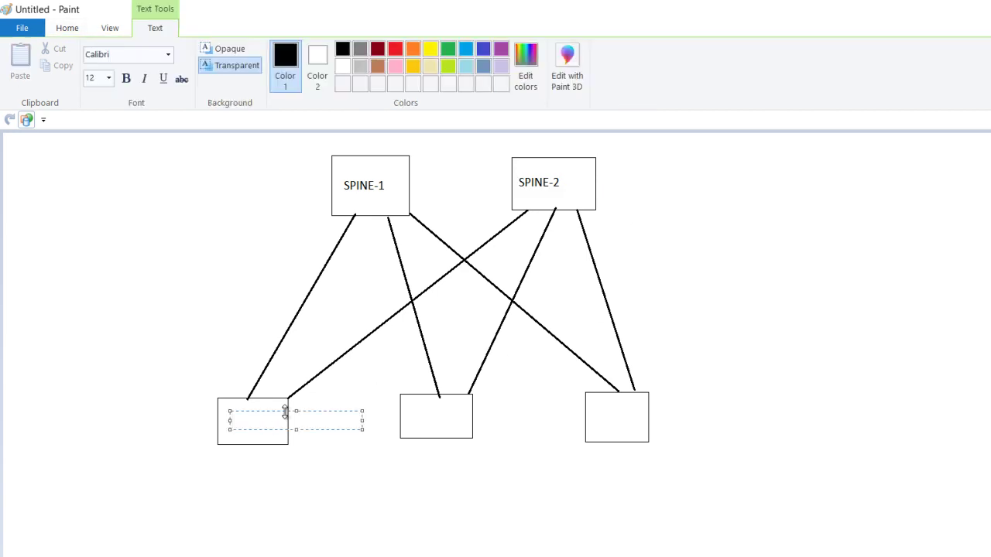
text(LEAF-1)
click(433, 505)
click(412, 411)
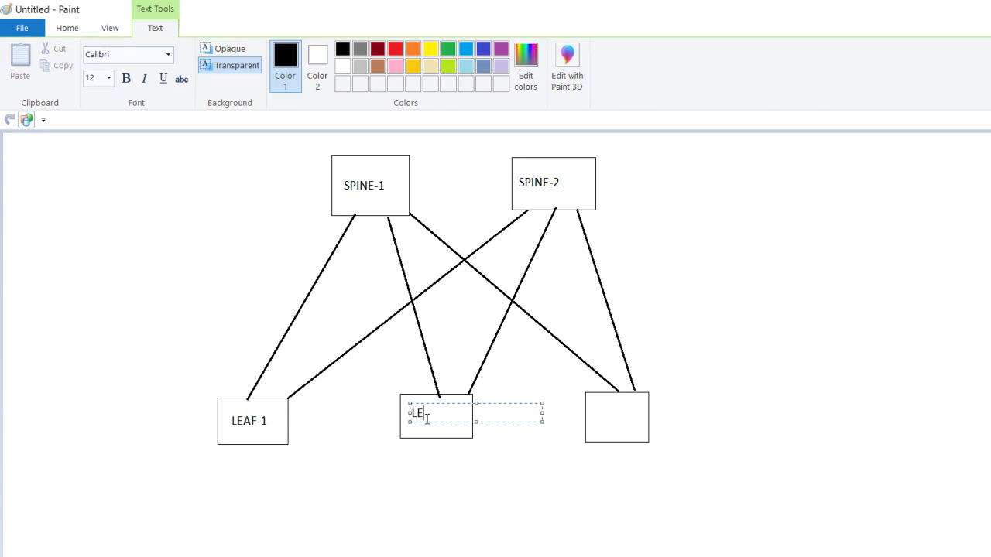
click(559, 474)
click(560, 474)
click(602, 422)
click(594, 414)
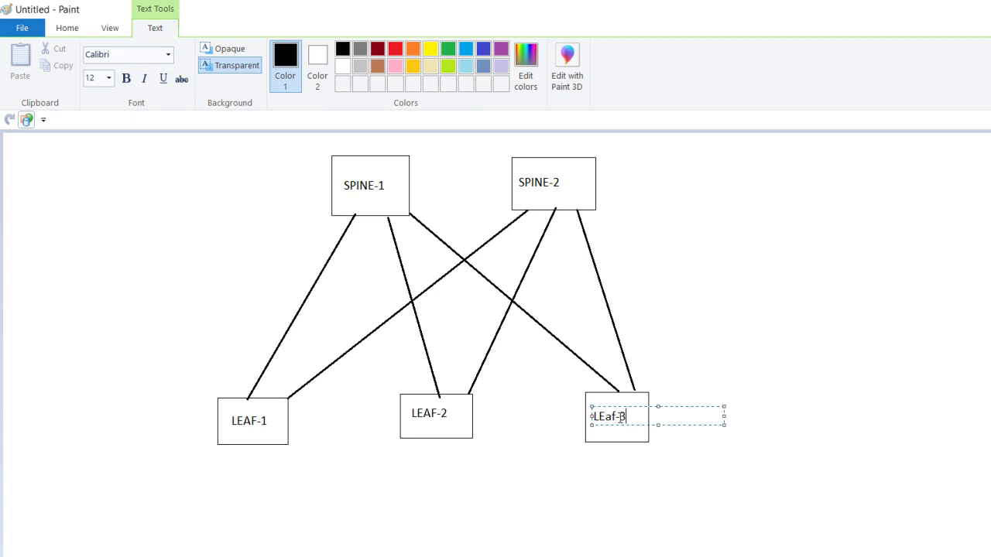
click(738, 483)
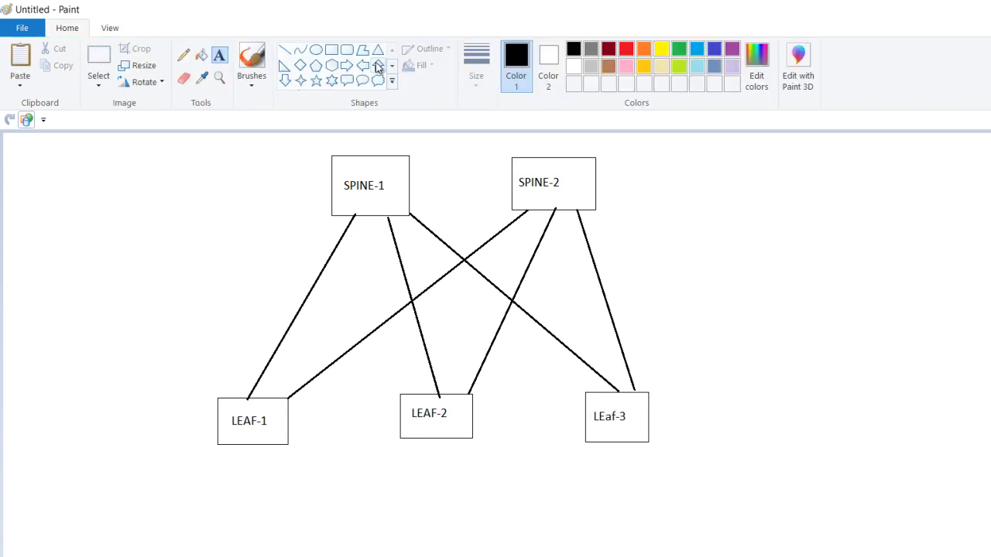
Draw a rectangle below LEAF-1 and connect it to LEAF-1 with a vertical straight line
click(333, 51)
drag(225, 518, 310, 556)
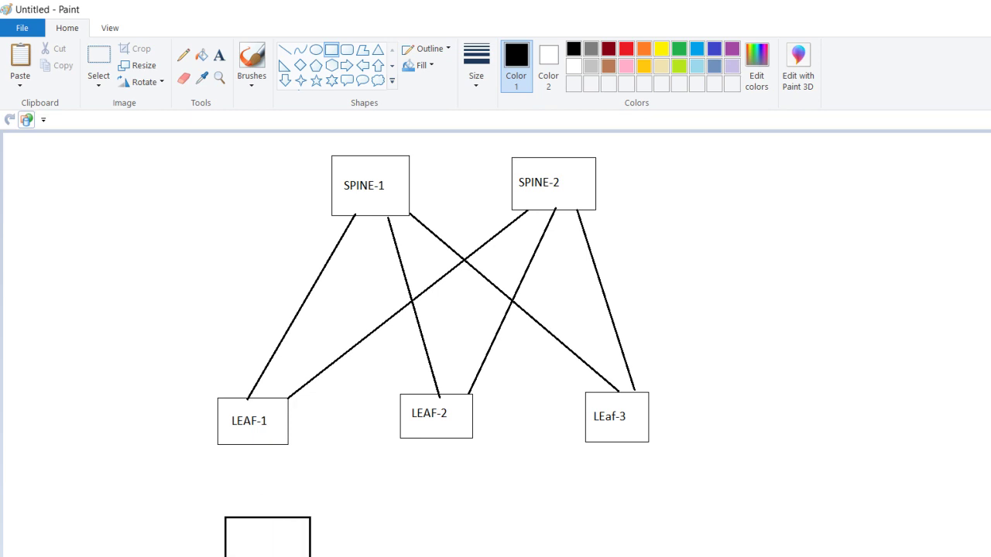
click(284, 52)
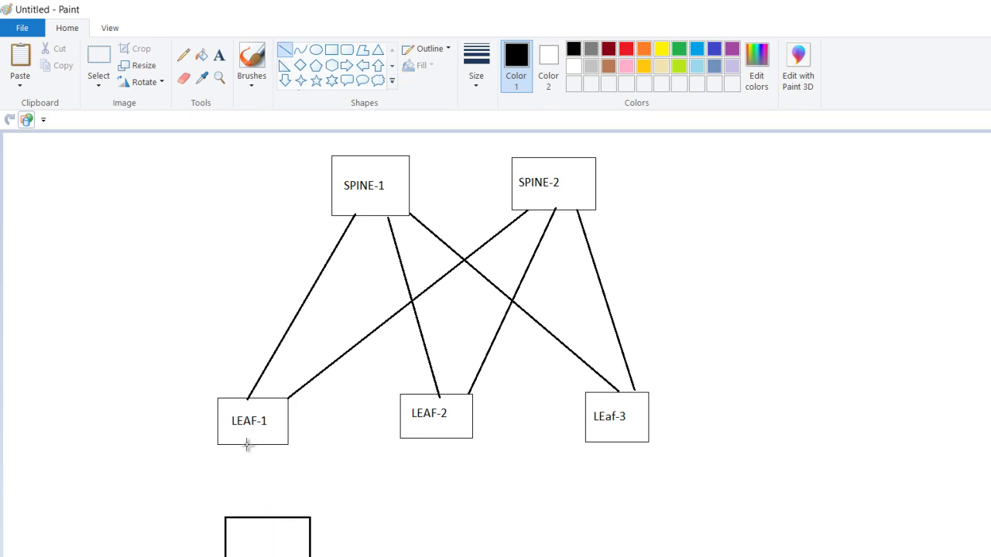
drag(246, 445, 248, 517)
Label the LEAF-1 end of the vertical link fa1/1 and add the text 10.1.1.2/24 beside the rectangle below it
click(219, 56)
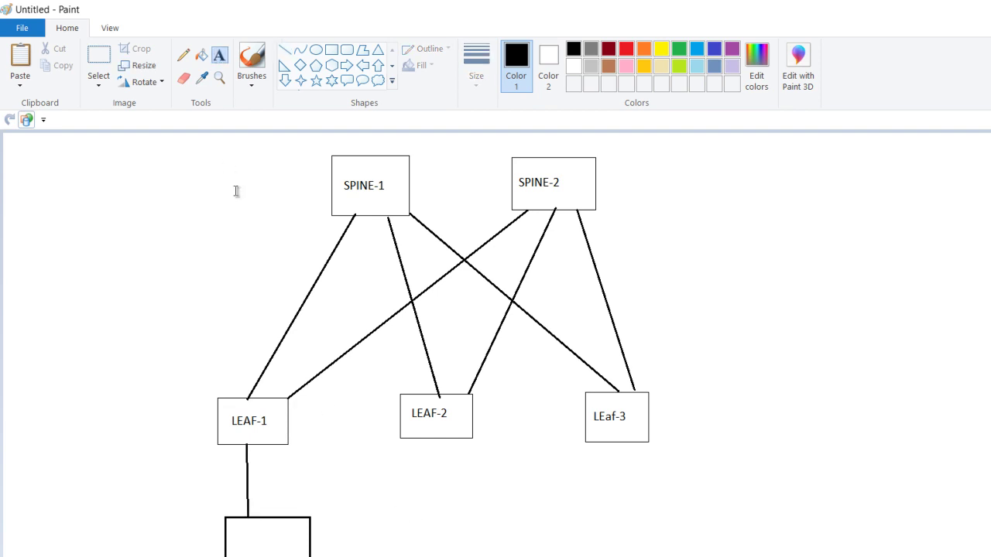
click(257, 458)
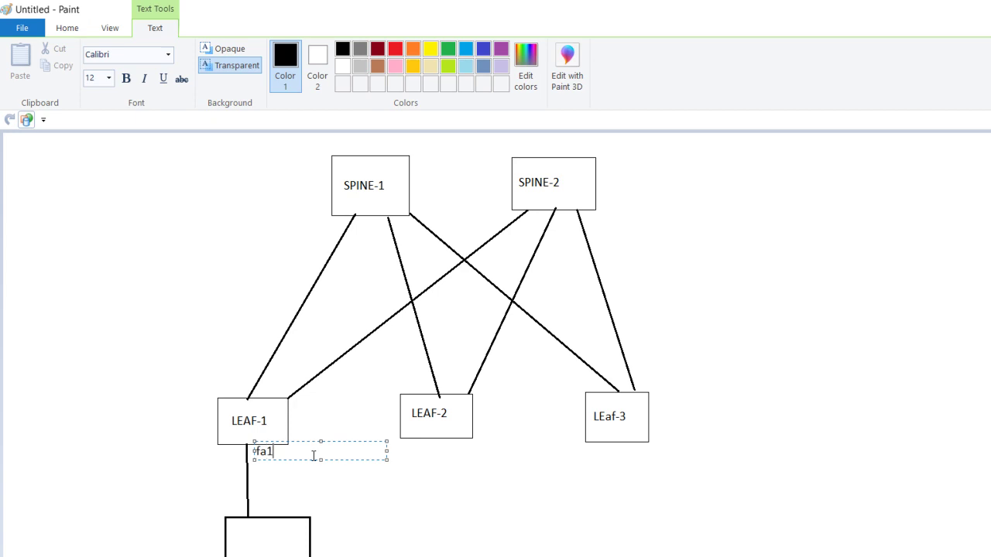
click(433, 500)
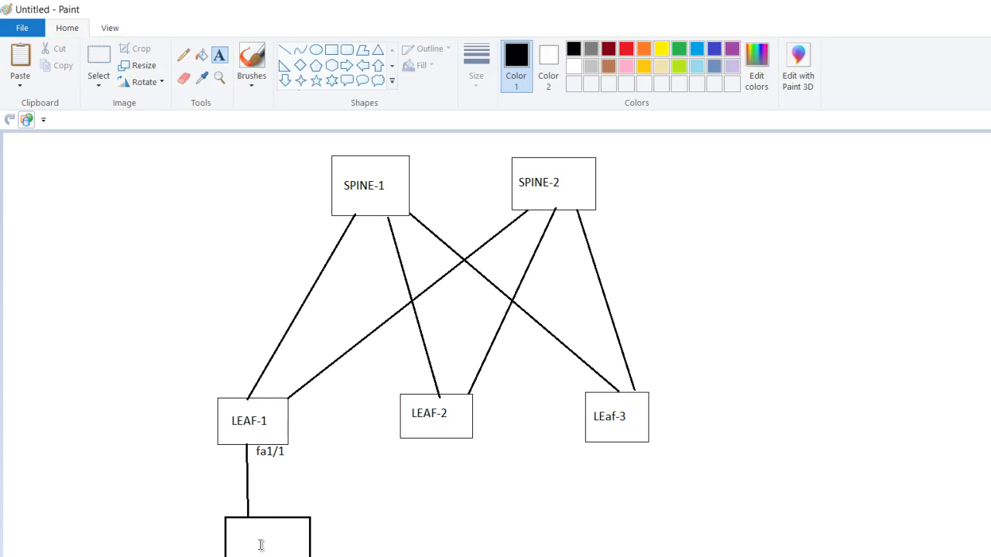
click(322, 552)
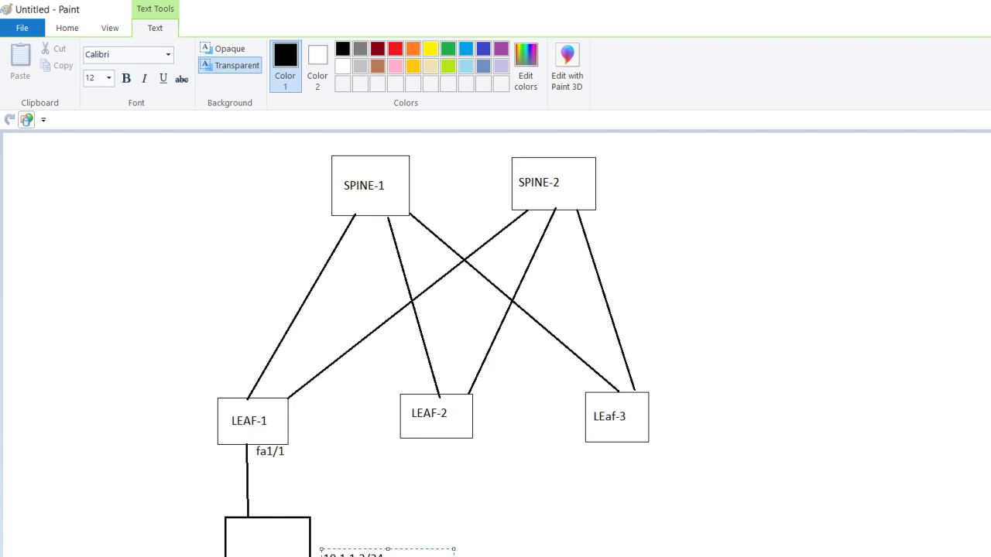
key(ctrl+a)
click(513, 529)
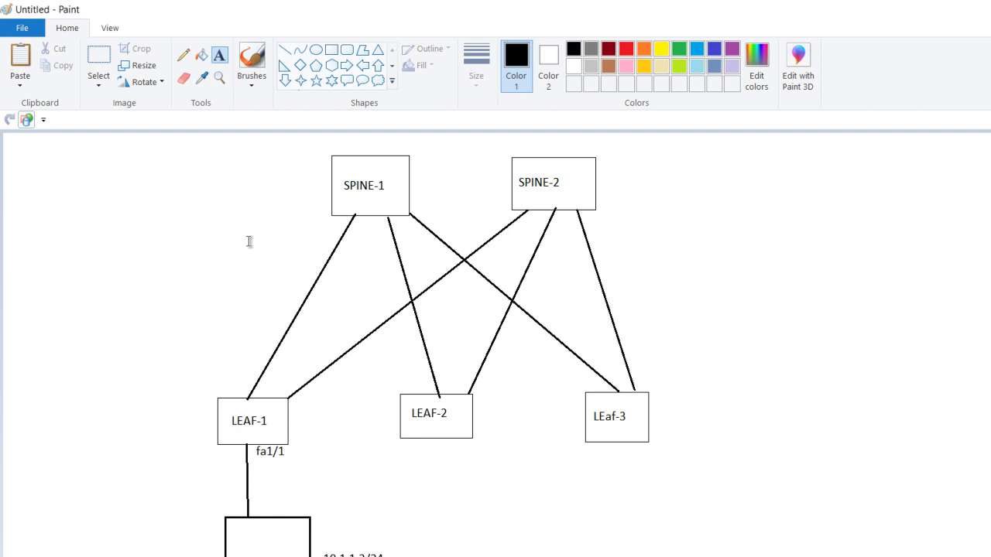
Draw a callout line rightward from the vertical link below LEAF-1 and label its end BD_VL701_10.1.1.1/24
click(285, 49)
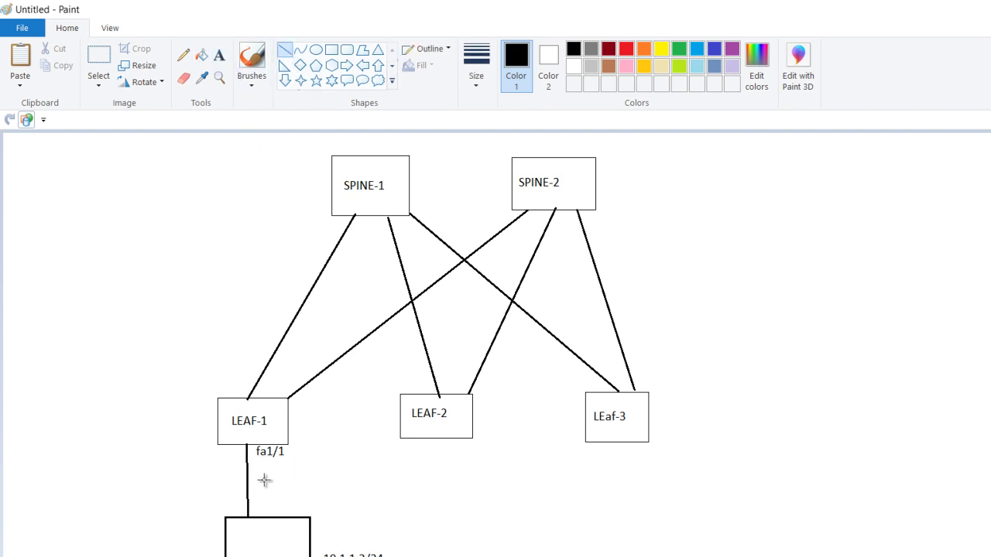
drag(256, 479, 466, 474)
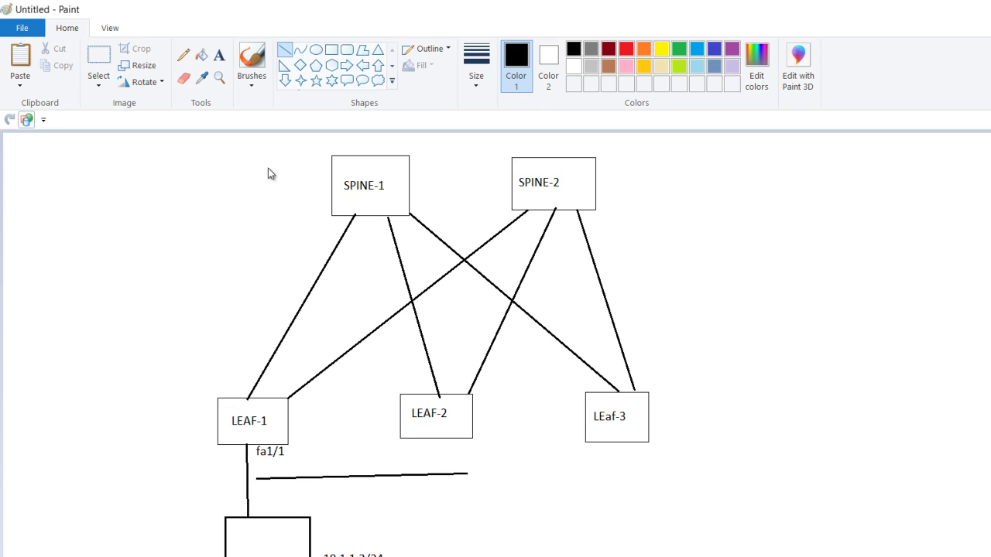
click(219, 55)
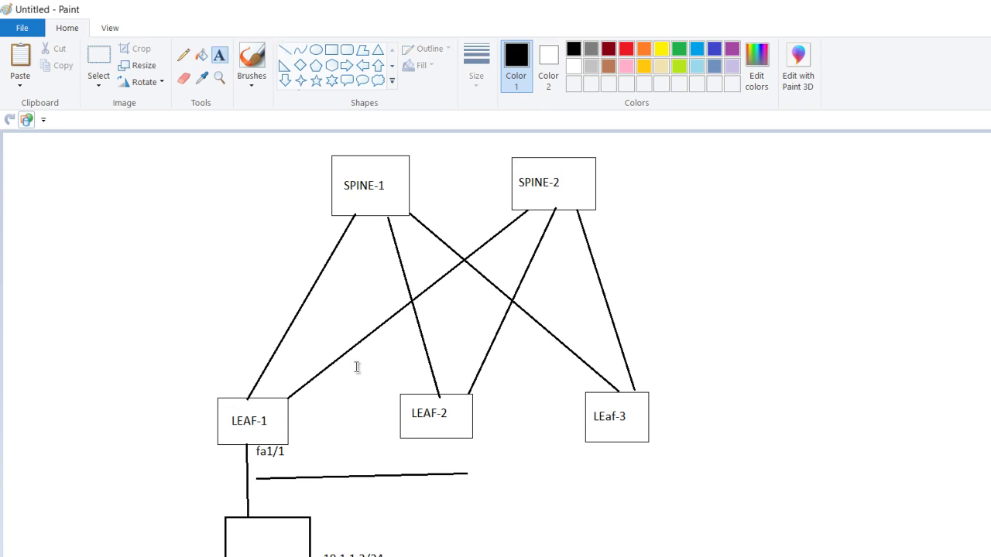
click(483, 473)
text(BD)
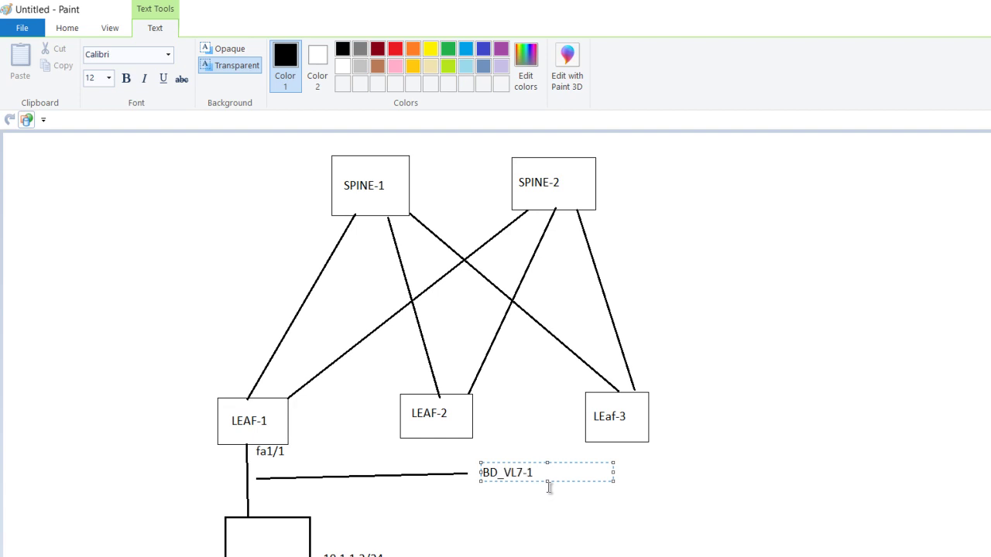
text(_VL701_10.1.1.1/24)
click(567, 546)
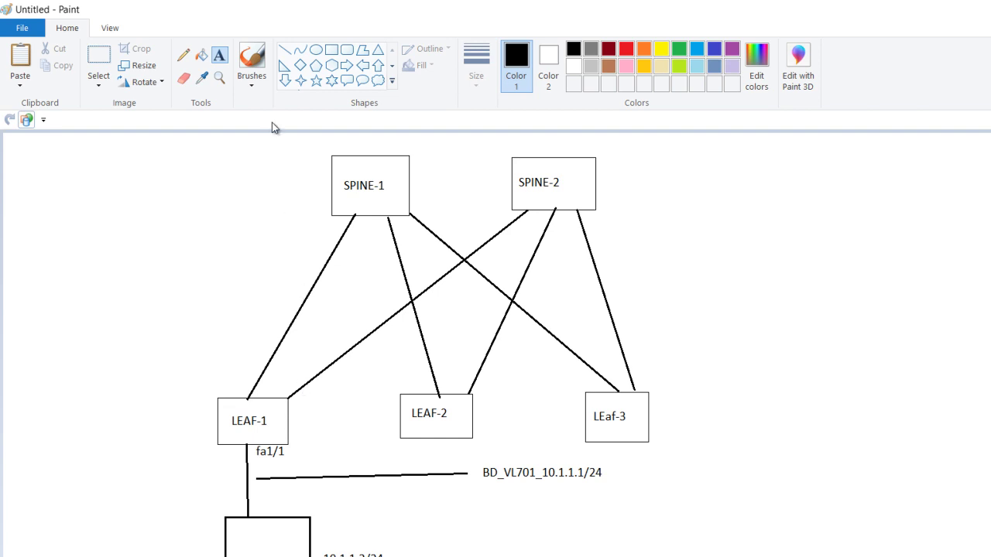
Draw a straight line from LEAF-1's upper-left corner to a new ellipse up and to the left, labelled Router -1
click(285, 50)
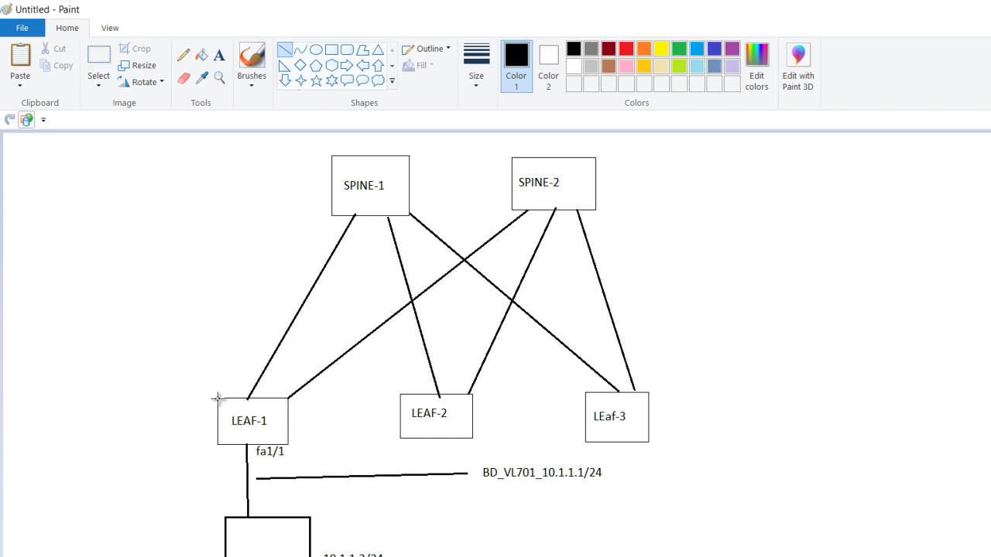
drag(218, 398, 123, 289)
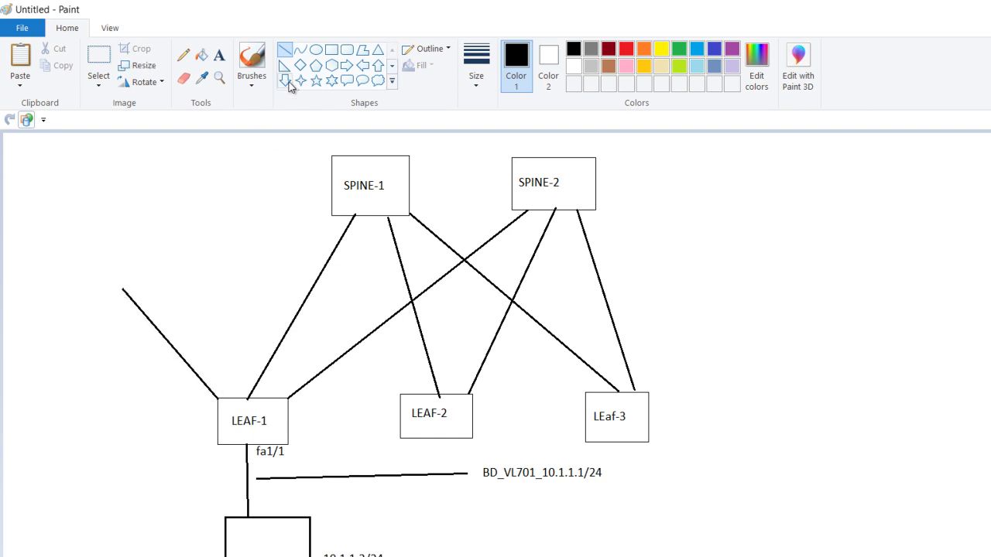
click(318, 53)
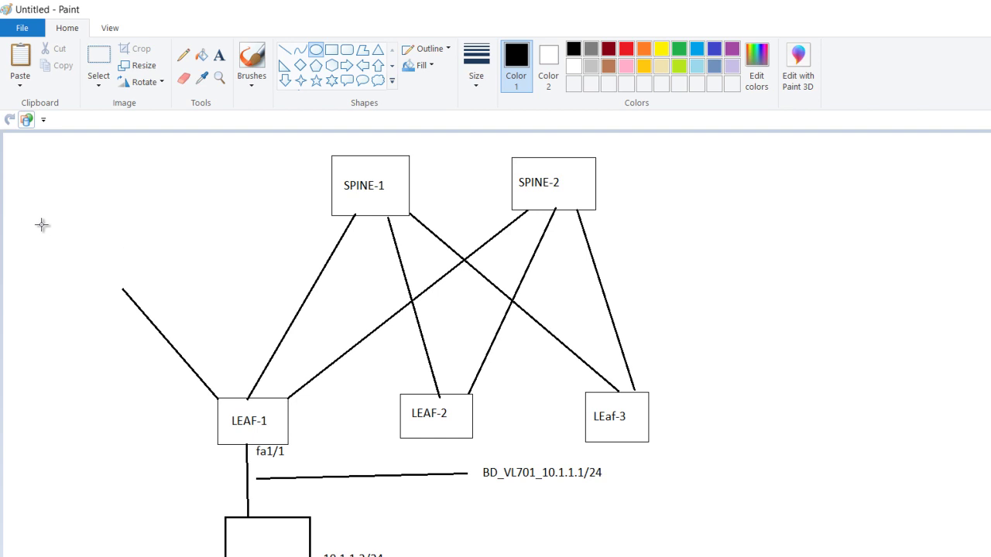
drag(41, 225, 141, 293)
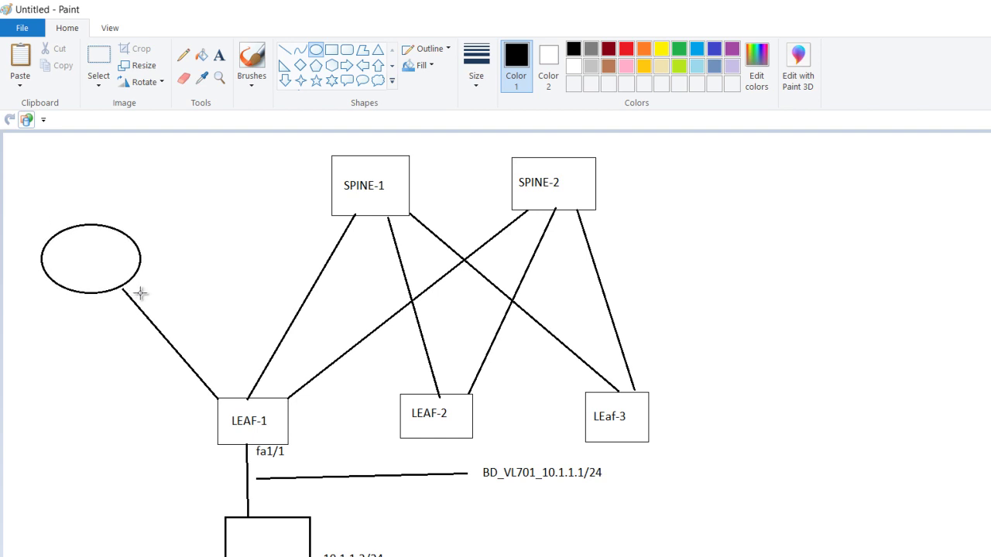
click(219, 55)
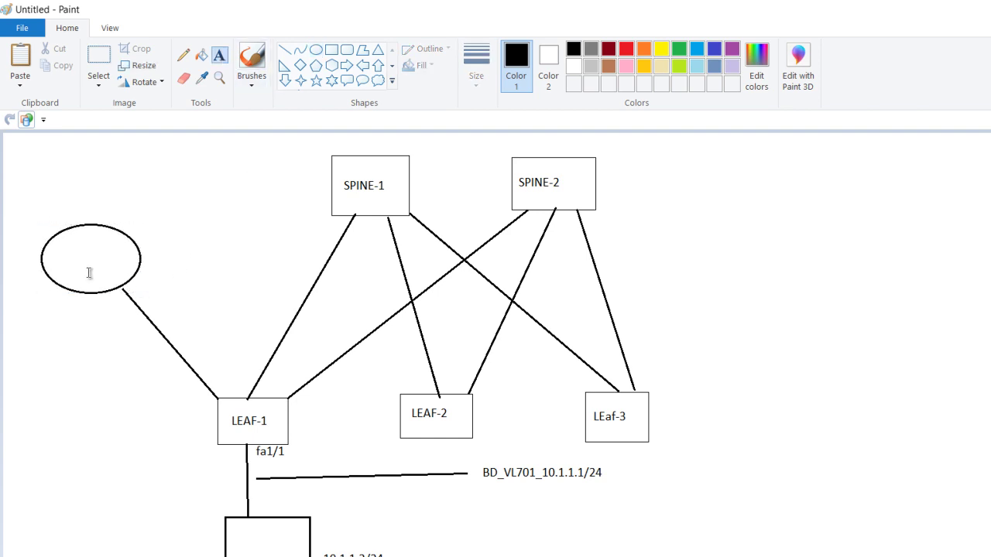
click(65, 254)
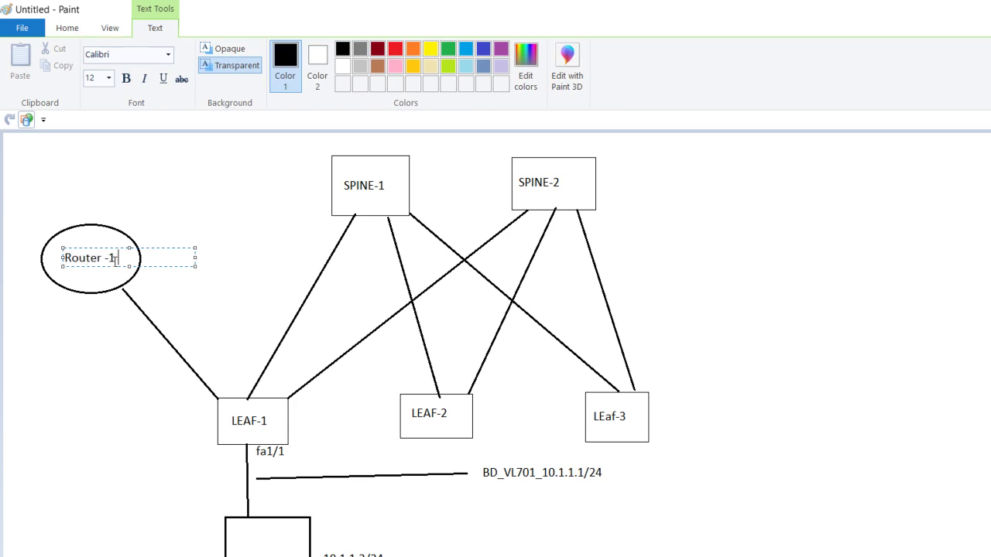
text(Router -1)
click(189, 336)
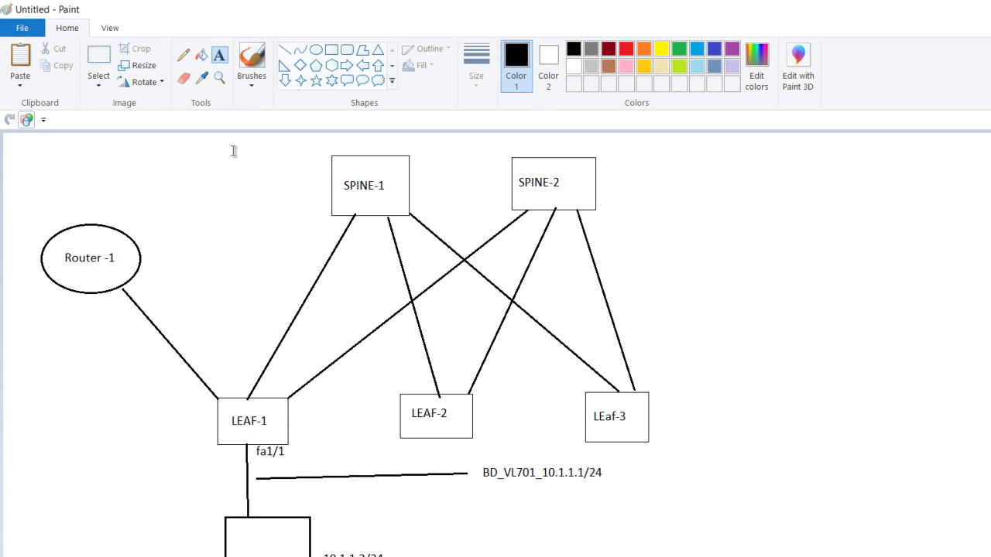
Draw a short callout line up and right from the Router -1 to LEAF-1 link and label it EIGRP AS 242
click(285, 48)
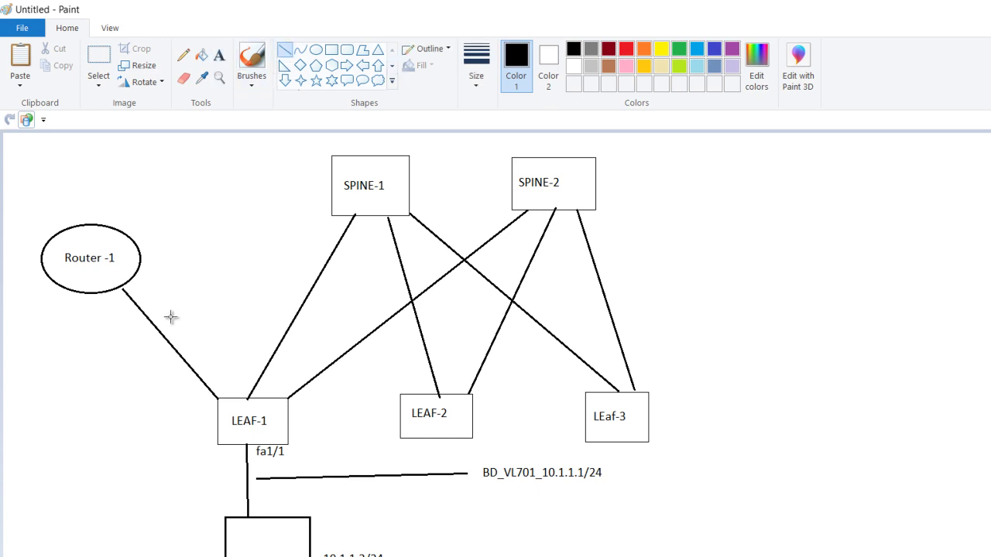
drag(154, 320, 200, 278)
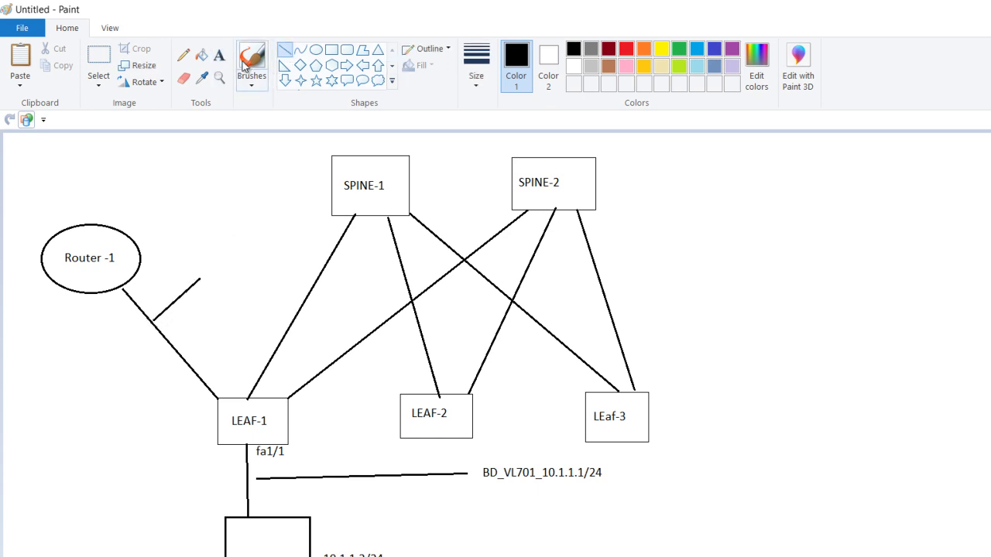
click(220, 56)
click(202, 262)
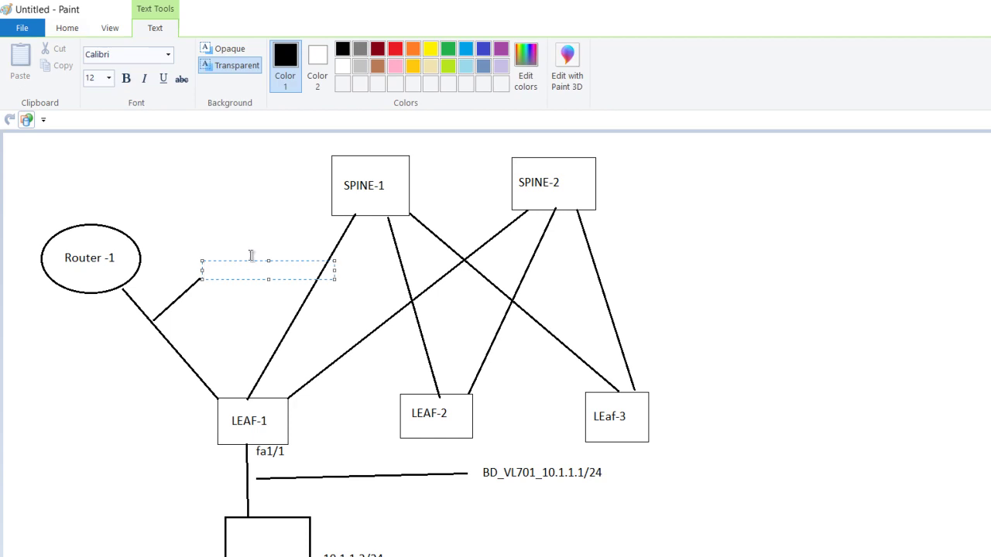
text(EIGRP AS 242)
click(260, 174)
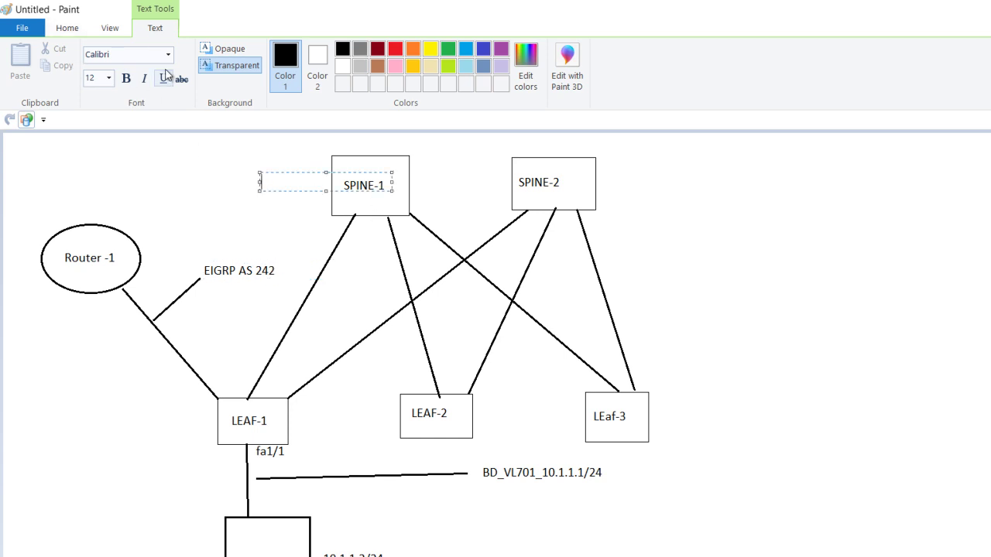
Pencil brackets around the BD_VL701_10.1.1.1/24 label and a curved arrow from LEAF-1 to Router -1
click(67, 28)
click(183, 55)
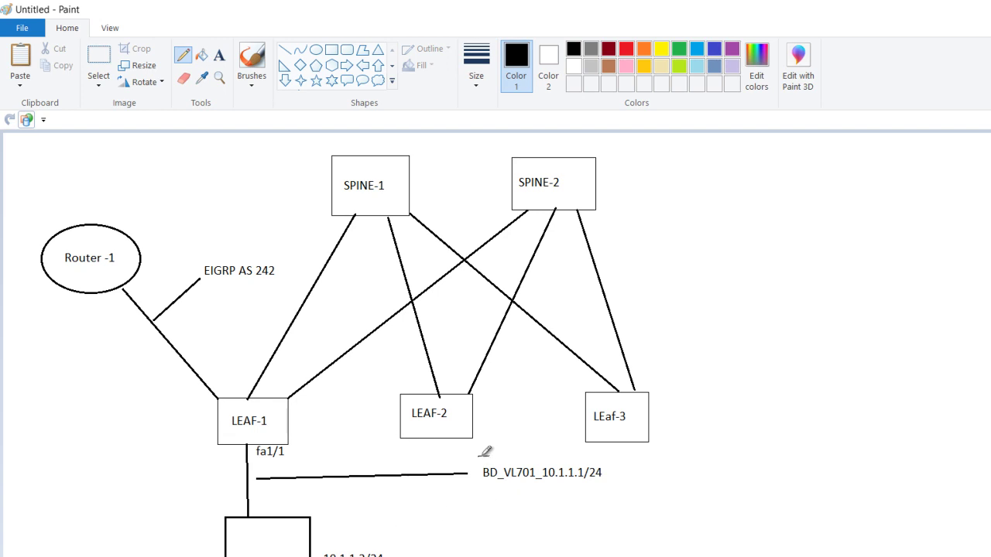
drag(489, 457, 490, 486)
mouse_move(597, 457)
mouse_down()
mouse_move(617, 449)
mouse_move(611, 474)
mouse_move(595, 485)
mouse_up()
mouse_move(213, 423)
mouse_down()
mouse_move(98, 375)
mouse_move(77, 302)
mouse_move(68, 313)
mouse_move(87, 303)
mouse_up()
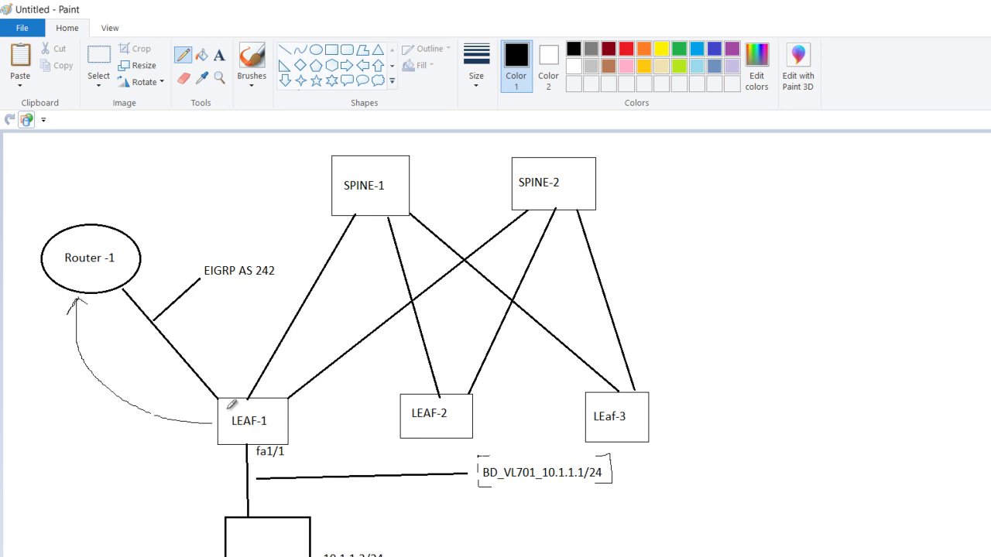
Pencil a link from Router -1 to a cloud callout above it, and connect the cloud to a small ellipse labelled R1
mouse_move(97, 224)
mouse_down()
mouse_move(134, 165)
mouse_move(215, 212)
mouse_up()
click(378, 80)
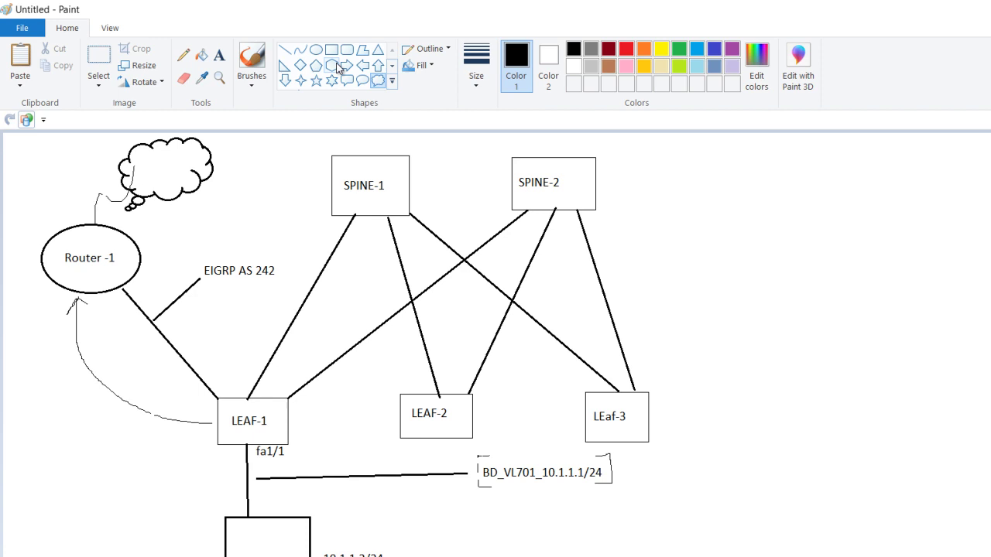
click(285, 49)
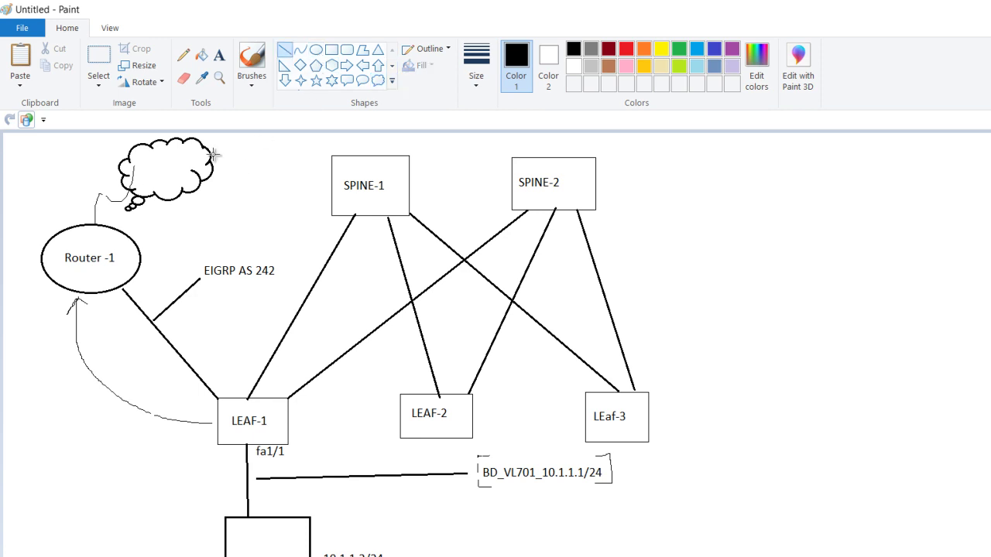
mouse_move(212, 152)
mouse_down()
mouse_move(260, 144)
mouse_move(298, 182)
mouse_up()
click(316, 51)
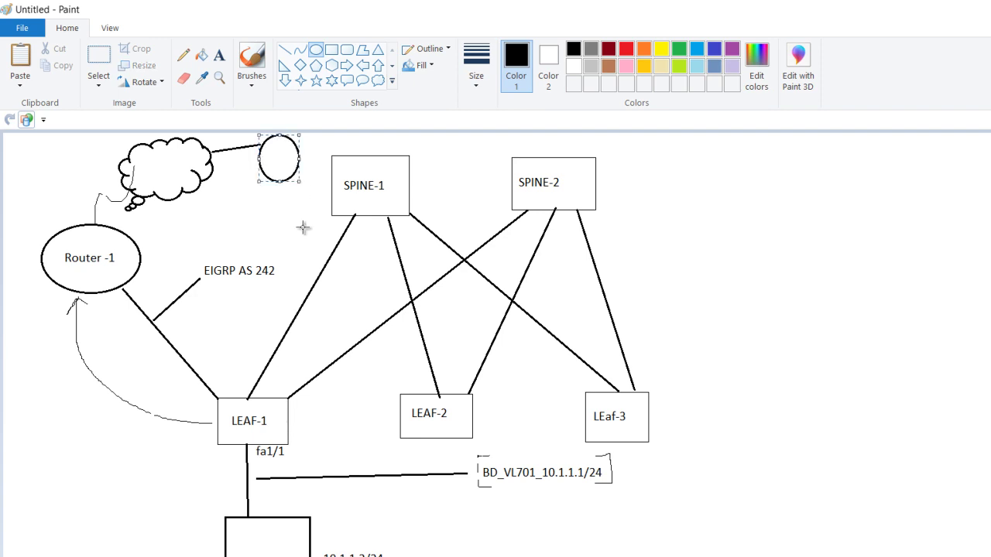
click(219, 55)
click(272, 157)
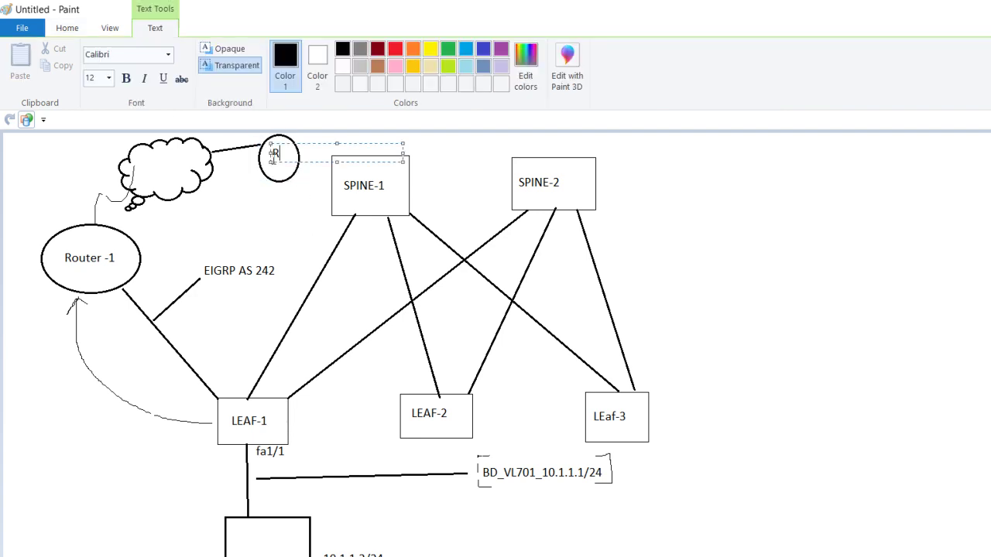
text(R1)
click(263, 222)
Draw a small rectangle below R1 and label it SW1
click(331, 49)
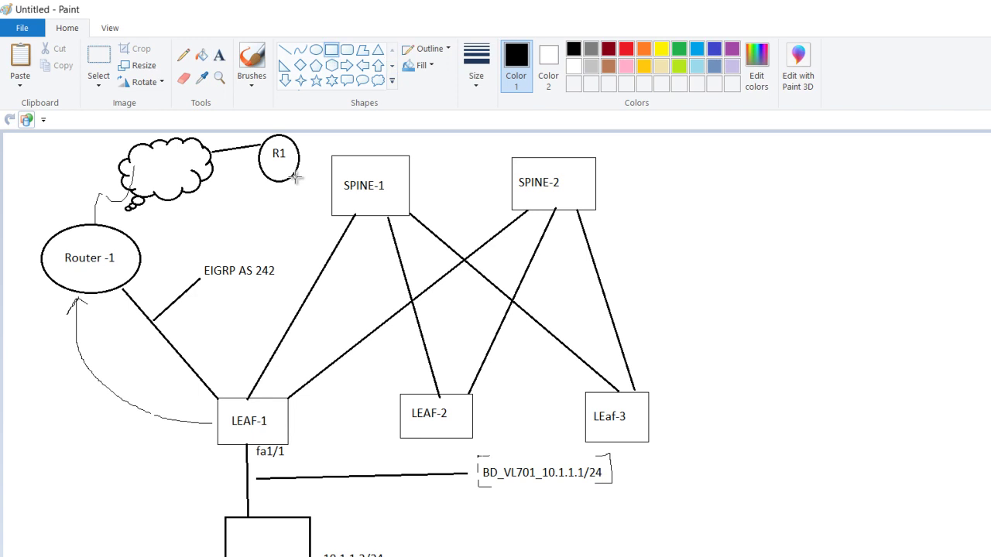
drag(251, 188, 302, 212)
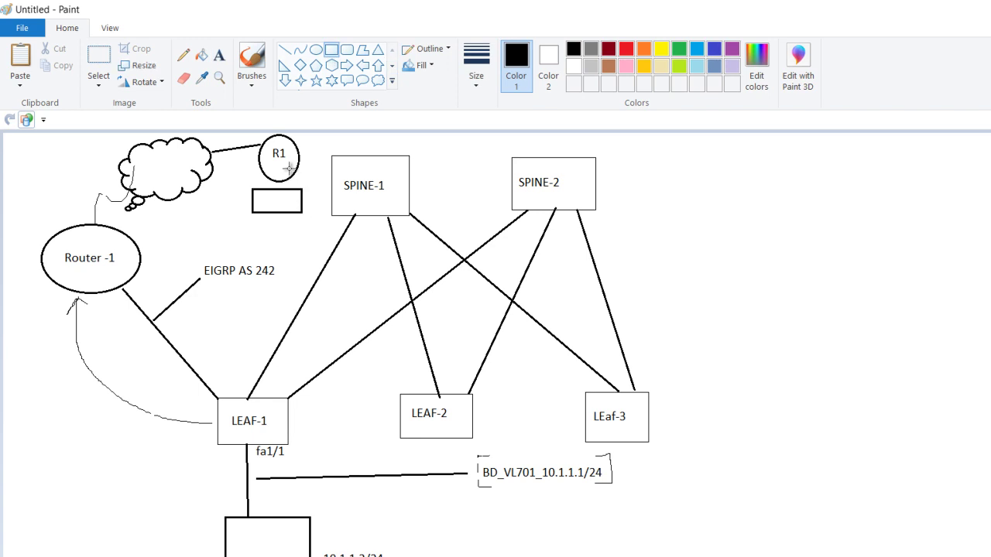
click(219, 55)
click(257, 191)
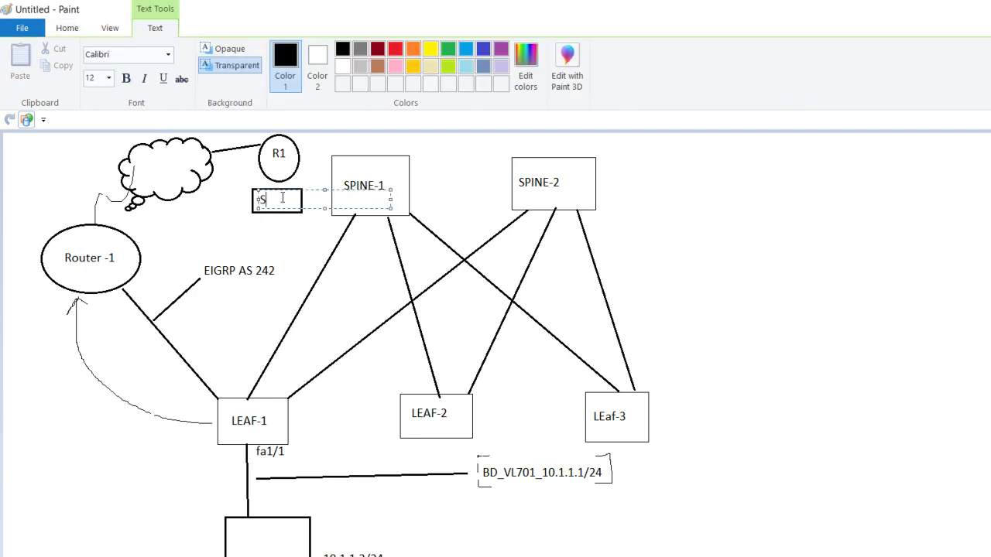
click(253, 218)
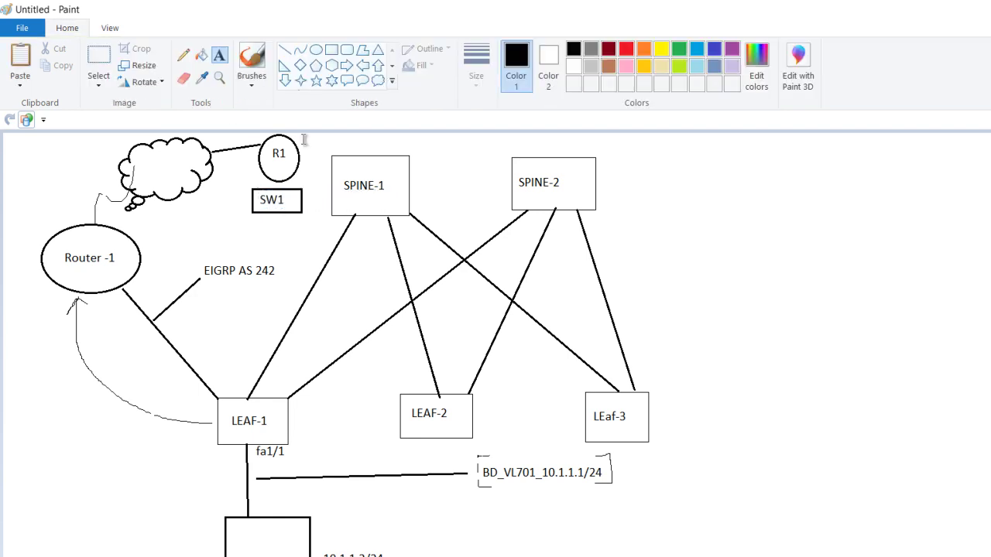
Attach two small overlapping rectangles to SW1's left side with a short line and label them 20.1.1.1/24
click(284, 49)
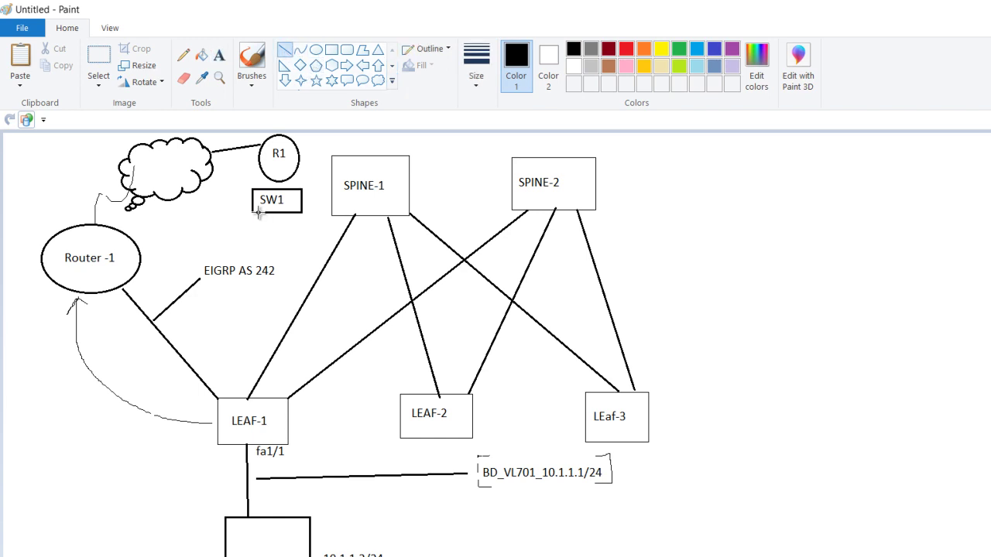
drag(252, 204, 242, 207)
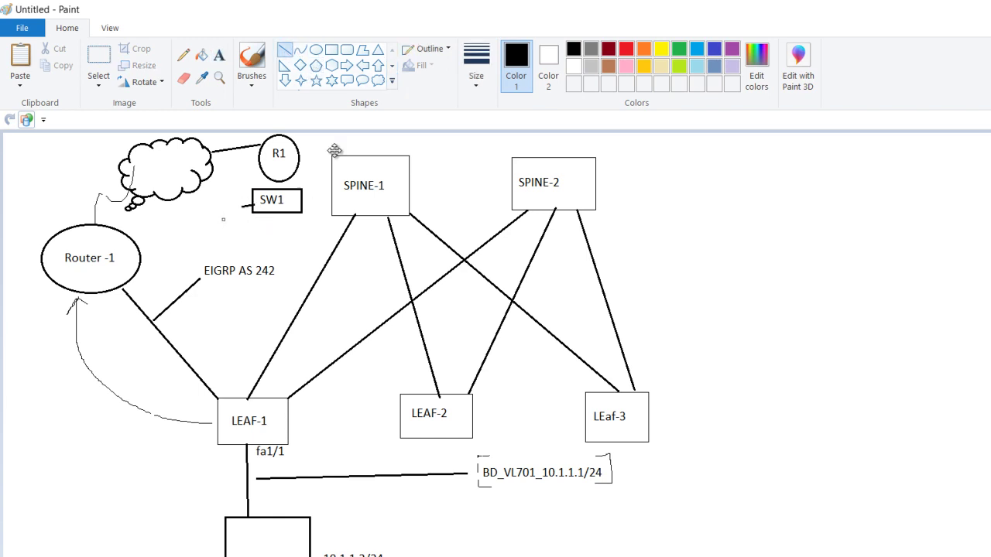
click(331, 49)
drag(224, 204, 254, 230)
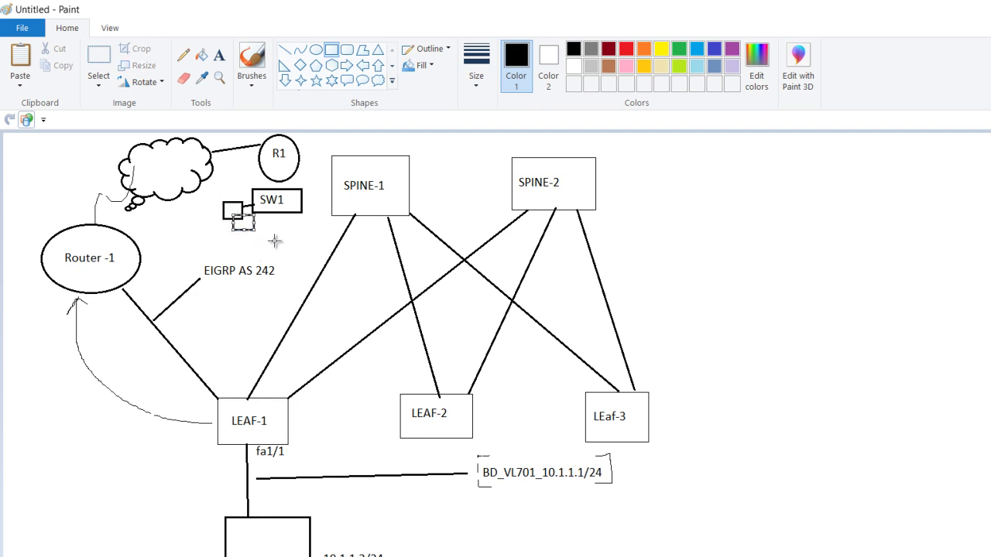
click(221, 57)
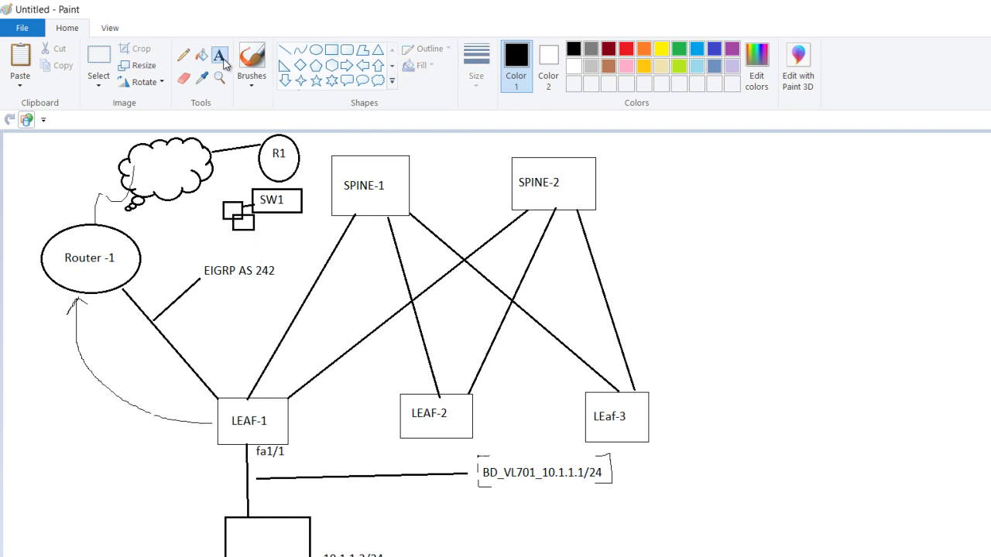
click(200, 226)
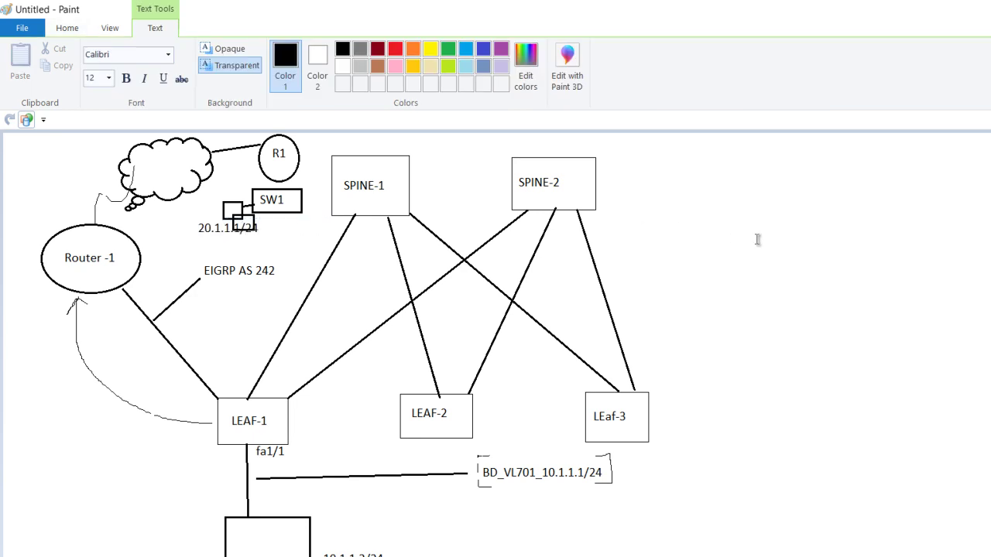
click(678, 236)
Draw a diagonal callout line from the Router -1 to LEAF-1 link and label its lower end L3-out
click(183, 55)
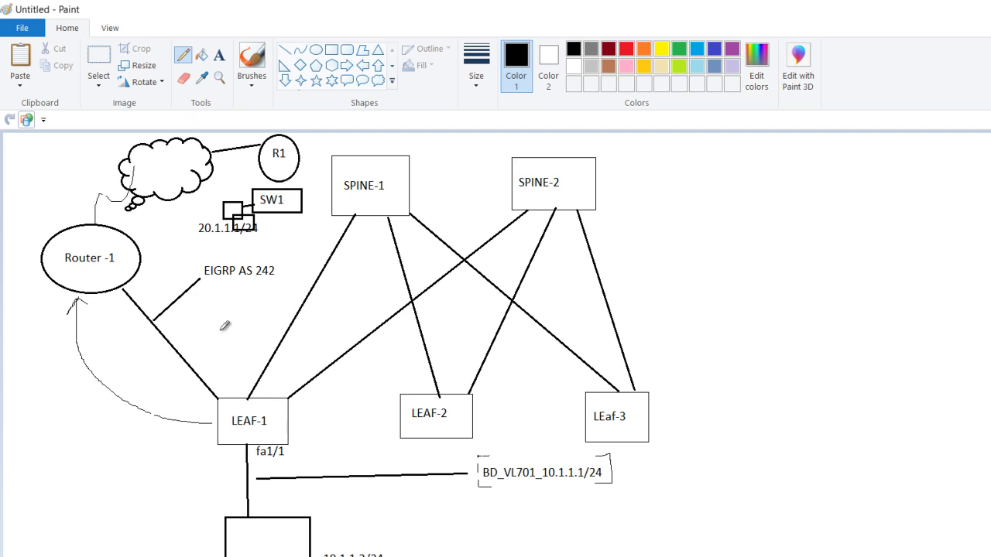
click(285, 49)
drag(166, 354, 83, 425)
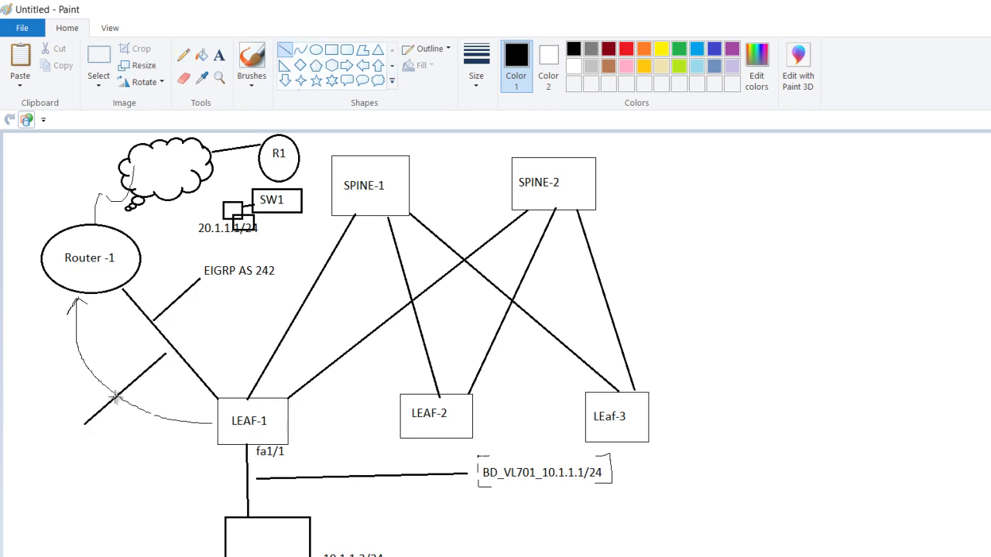
click(219, 55)
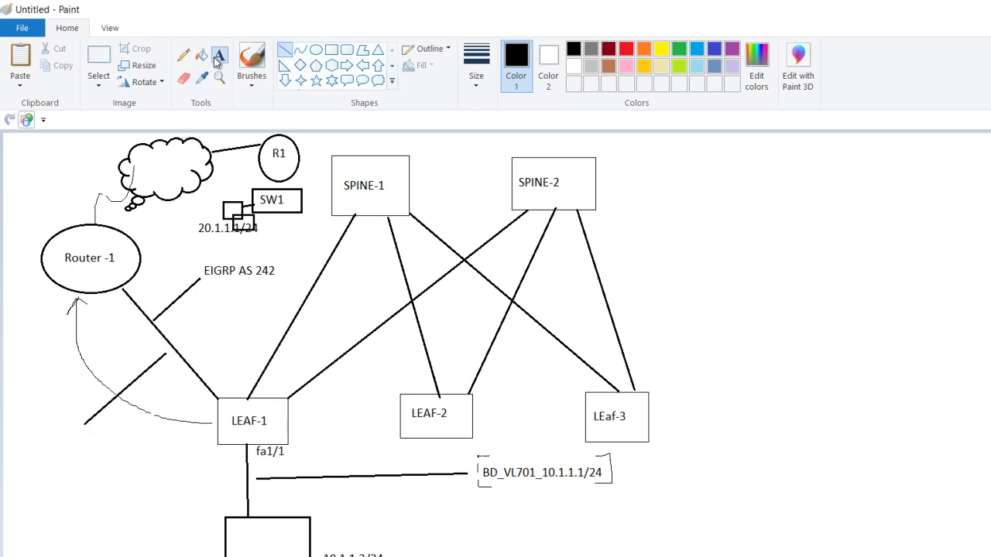
click(66, 441)
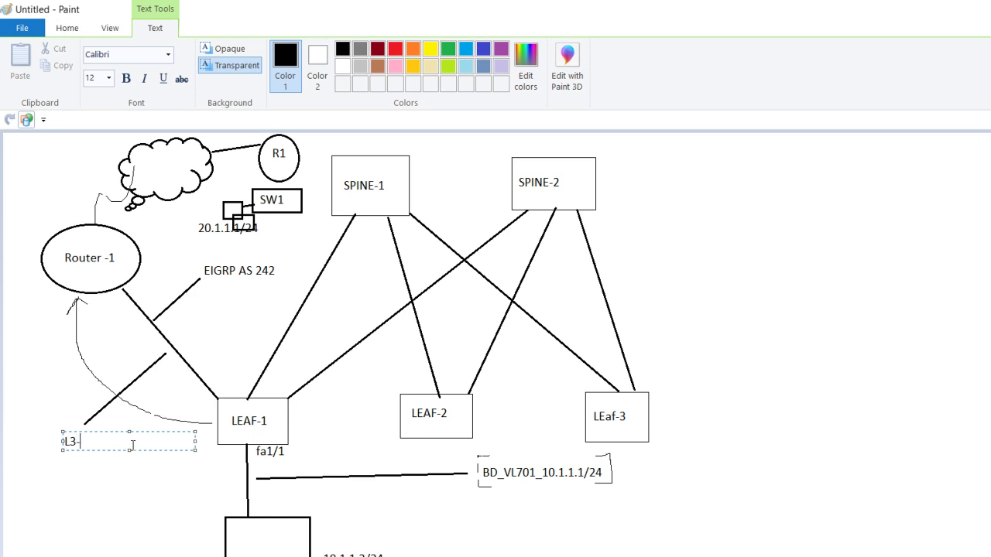
click(133, 471)
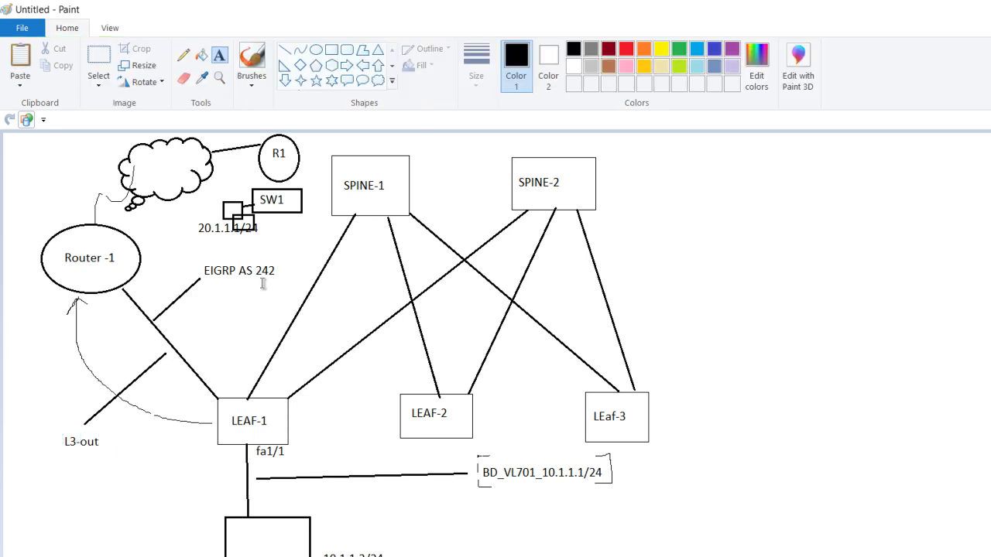
Pencil a second set of bracket marks and a short underline around the BD_VL701_10.1.1.1/24 label
click(183, 55)
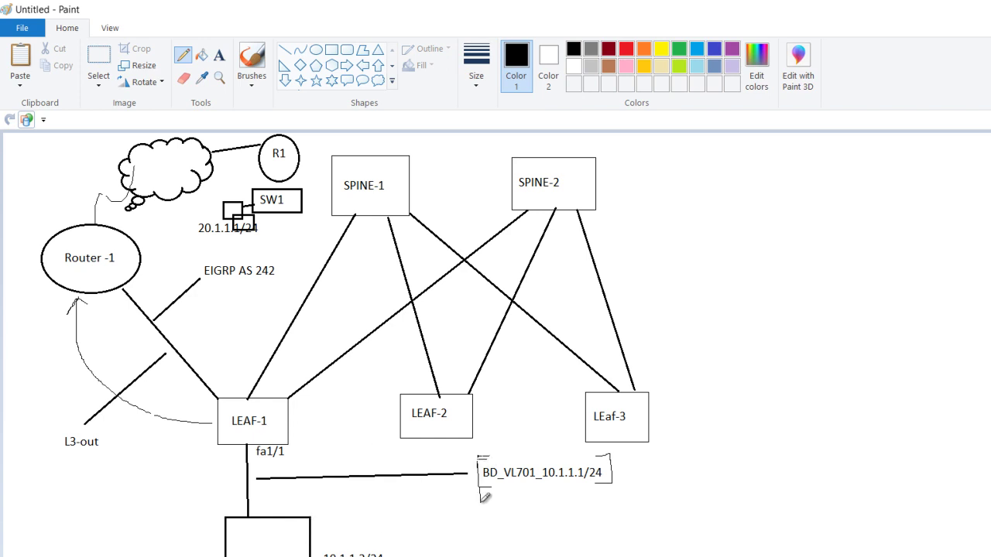
mouse_move(597, 458)
mouse_down()
mouse_move(611, 456)
mouse_move(617, 482)
mouse_up()
drag(536, 490, 593, 488)
Pencil a callout line down from the fa1/1 port and label it VLAN-701 Access port
drag(273, 460, 385, 515)
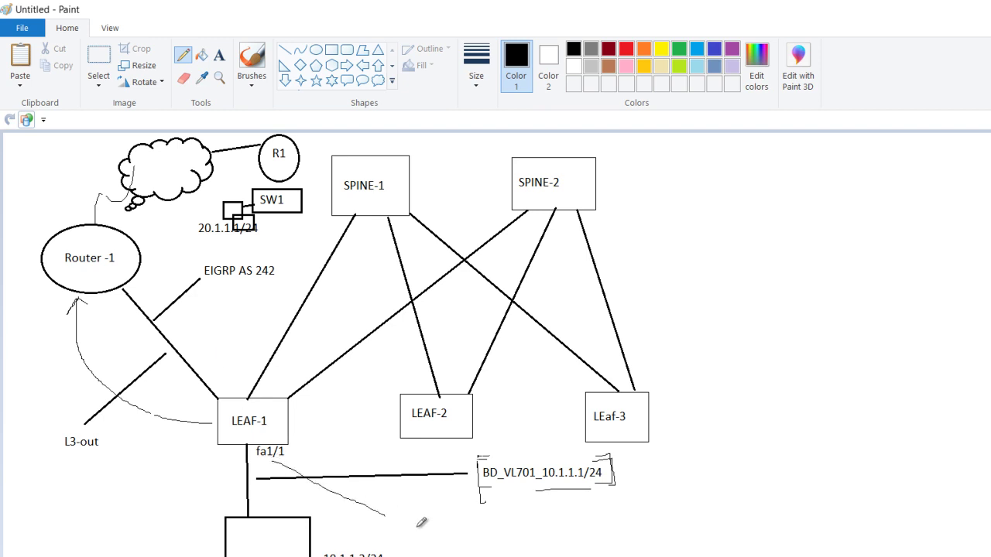
click(219, 55)
click(400, 508)
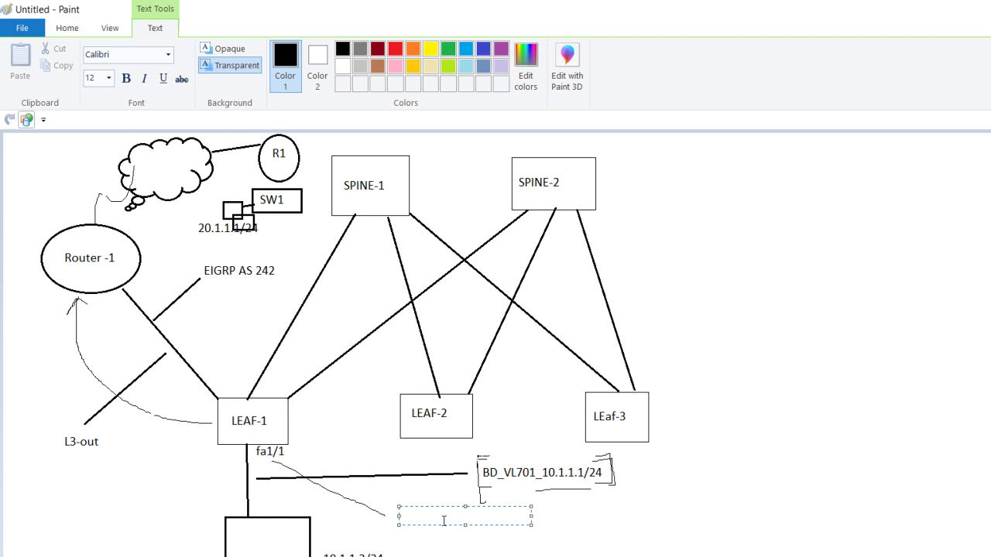
text(VLAN-701 Access port)
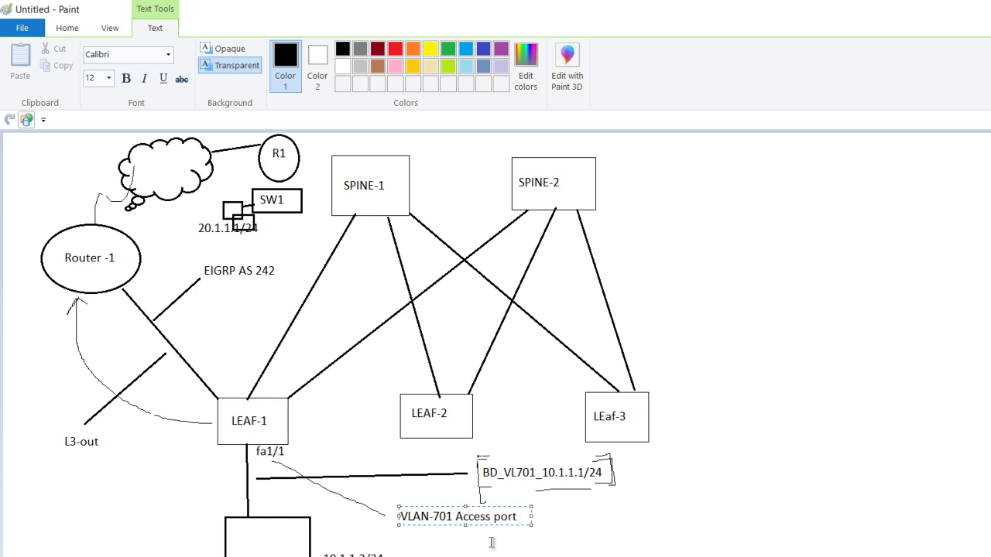
Underline the BD_VL701_10.1.1.1/24 label again and add the text L3out-SERVER-1 below L3-out
click(68, 29)
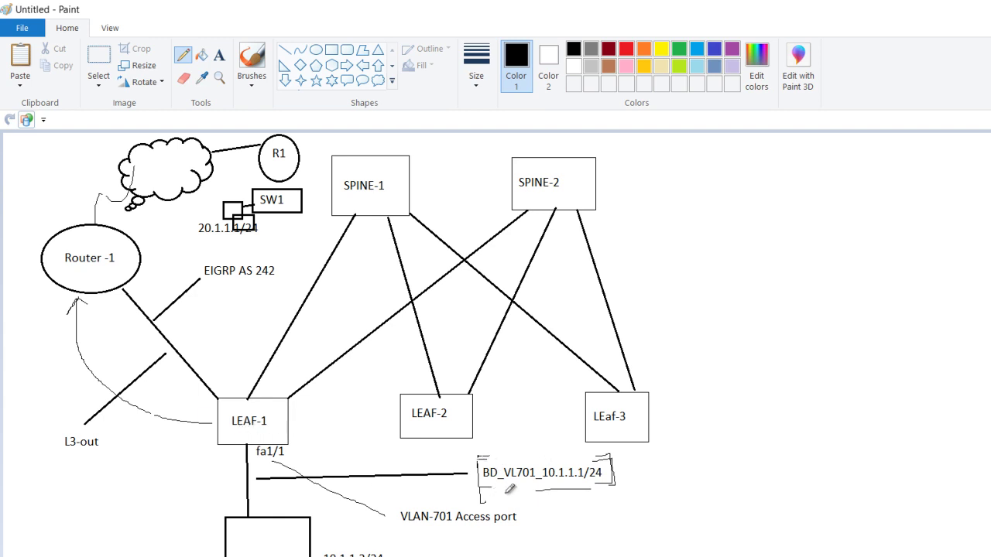
drag(496, 490, 593, 482)
click(220, 55)
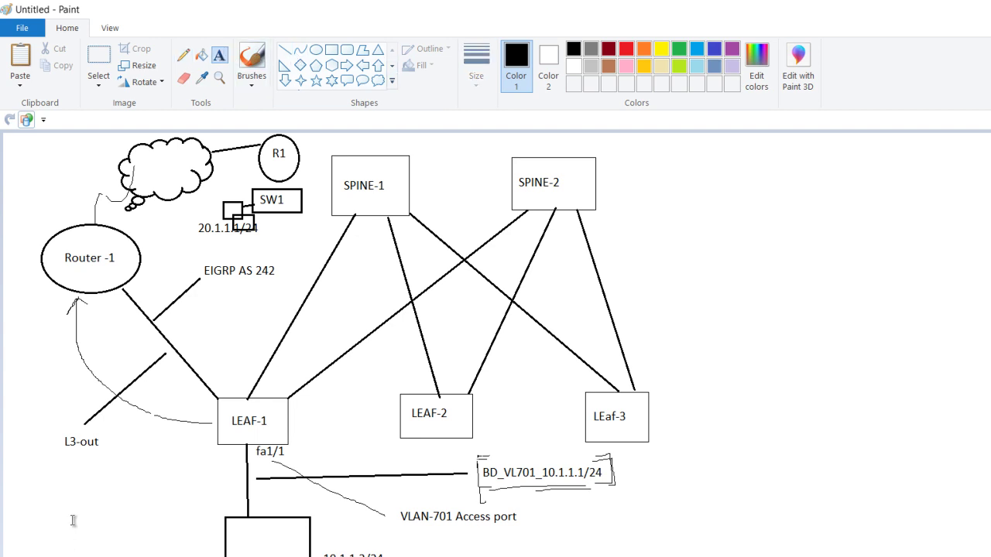
drag(56, 463, 188, 480)
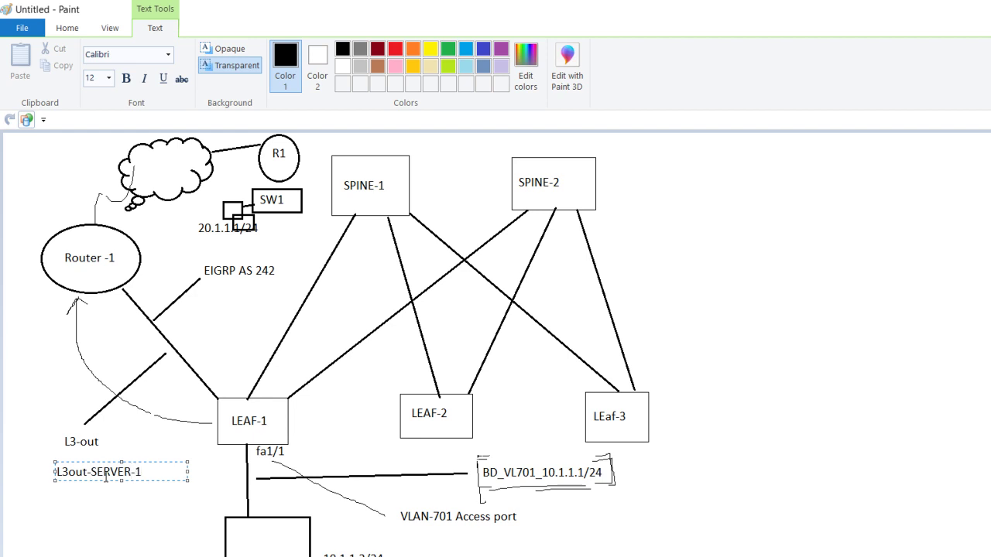
click(78, 545)
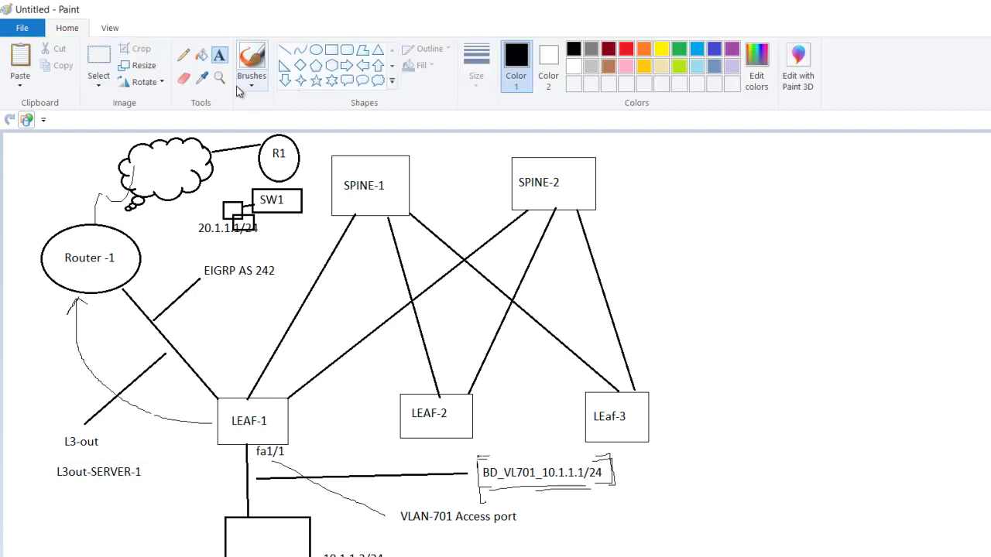
Pencil a bent arrow from beneath the BD_VL701_10.1.1.1/24 label and write L3out-SERVER-1 at its tip
click(184, 54)
mouse_move(562, 496)
mouse_down()
mouse_move(562, 533)
mouse_move(595, 534)
mouse_move(585, 541)
mouse_up()
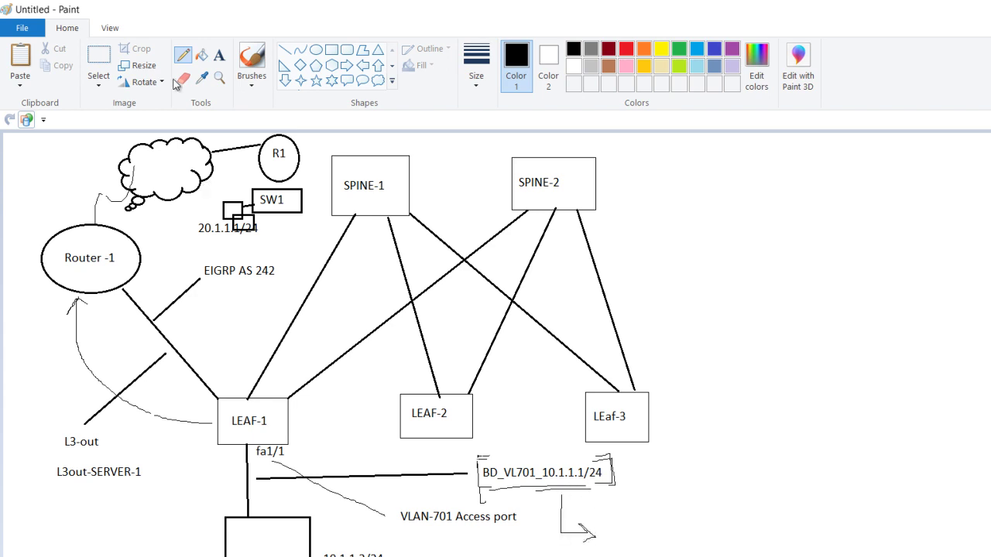
click(219, 55)
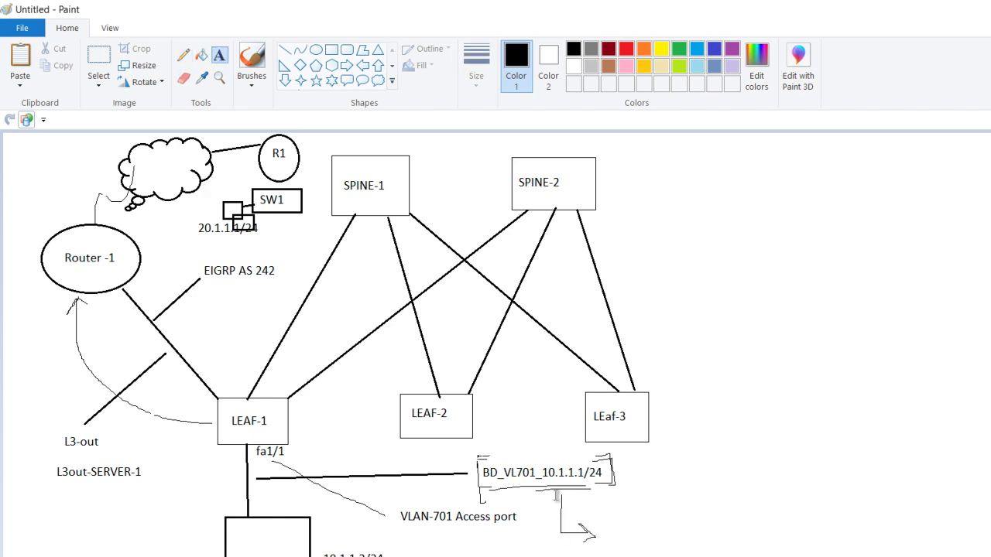
click(607, 528)
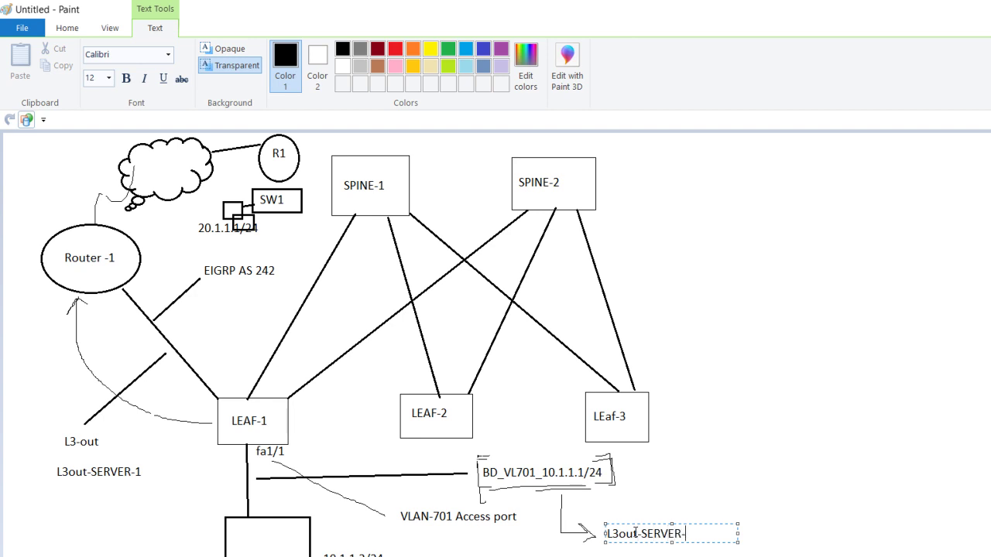
click(785, 465)
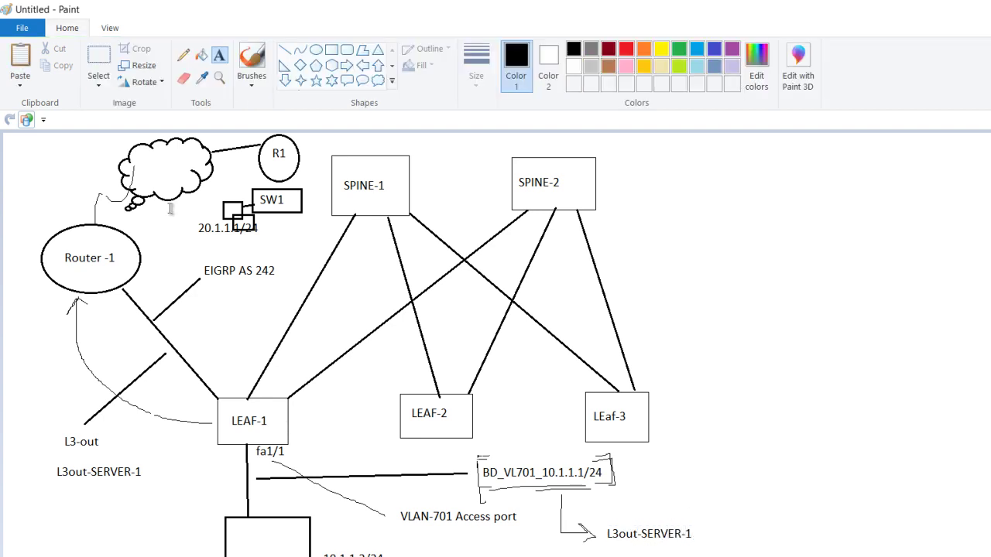
Pencil brackets around EIGRP AS 242 and curved arrows in both directions between R1 and the small boxes beside SW1
click(183, 55)
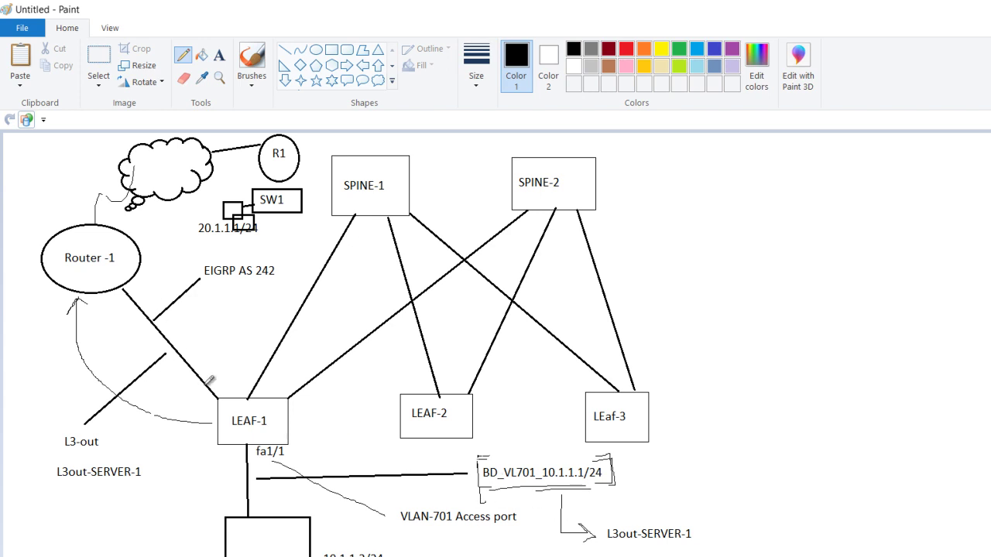
drag(202, 259, 203, 296)
drag(278, 262, 284, 280)
mouse_move(279, 161)
mouse_down()
mouse_move(279, 203)
mouse_move(254, 232)
mouse_move(261, 246)
mouse_up()
mouse_move(239, 207)
mouse_down()
mouse_move(257, 172)
mouse_move(274, 172)
mouse_move(278, 186)
mouse_up()
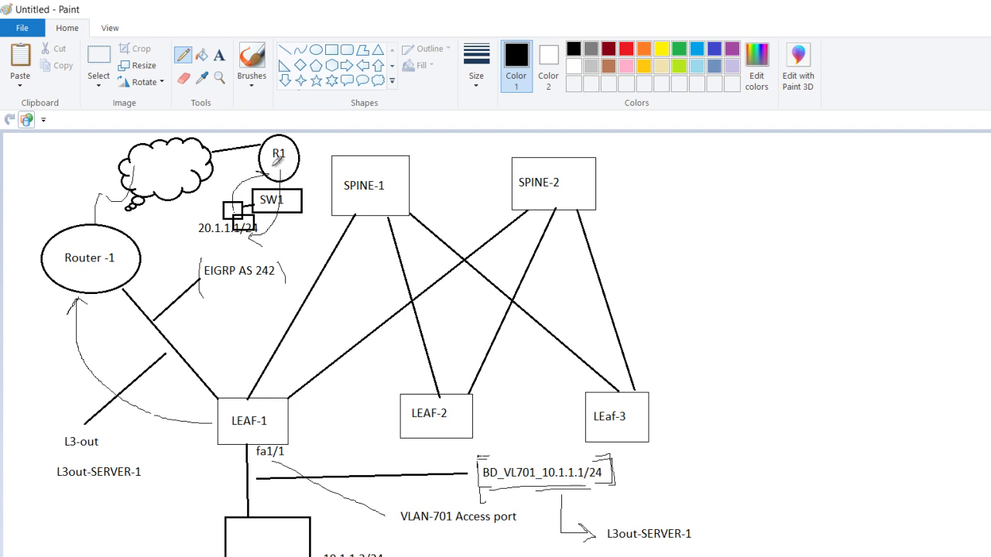
Add the label BGP beside the cloud above Router -1
click(220, 55)
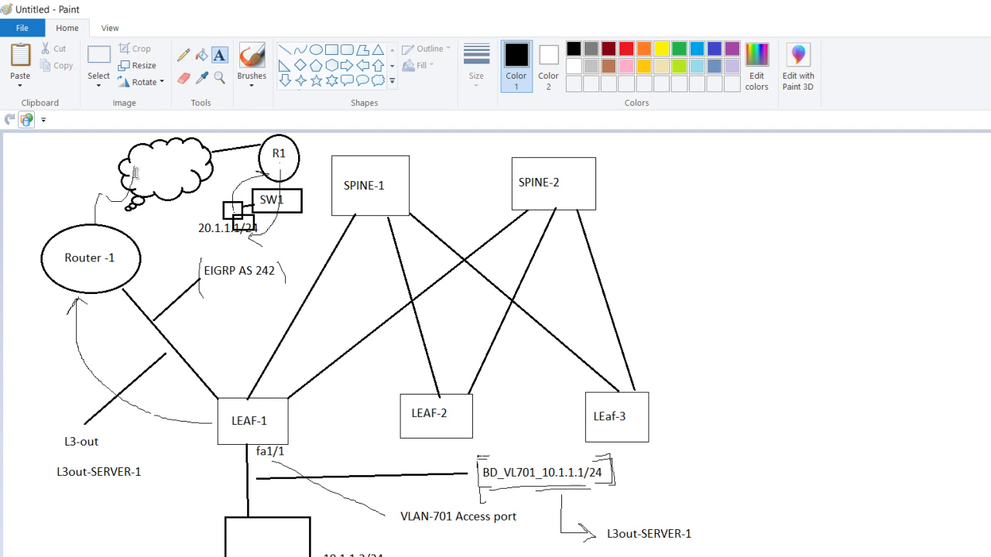
click(85, 156)
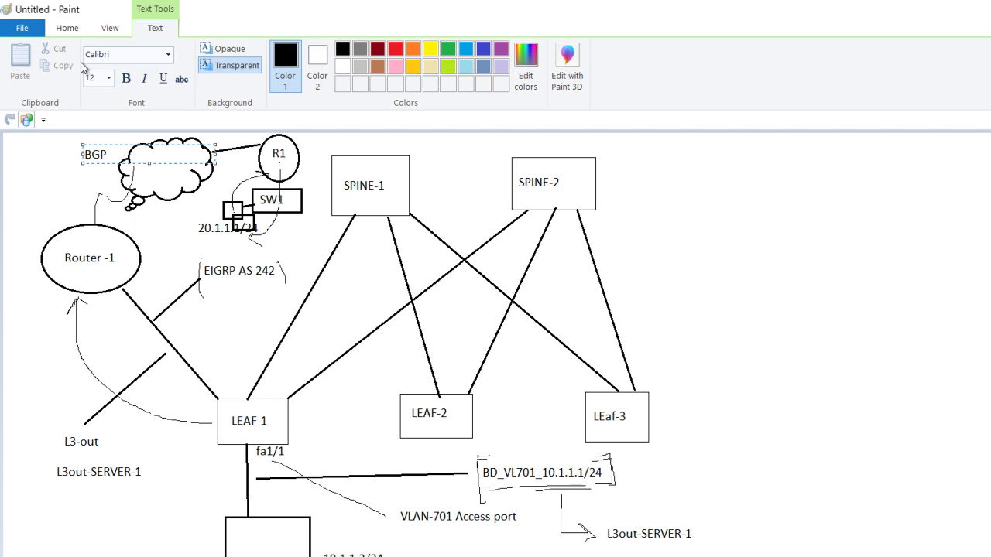
click(67, 29)
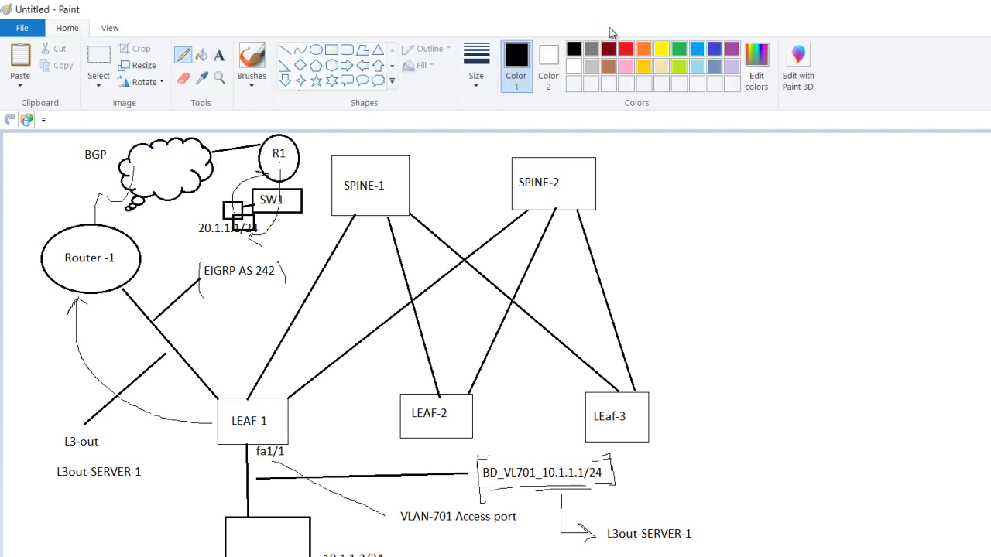
Pencil a red route path from R1 through the cloud to Router -1, on to LEAF-1 and down to the server box
click(626, 49)
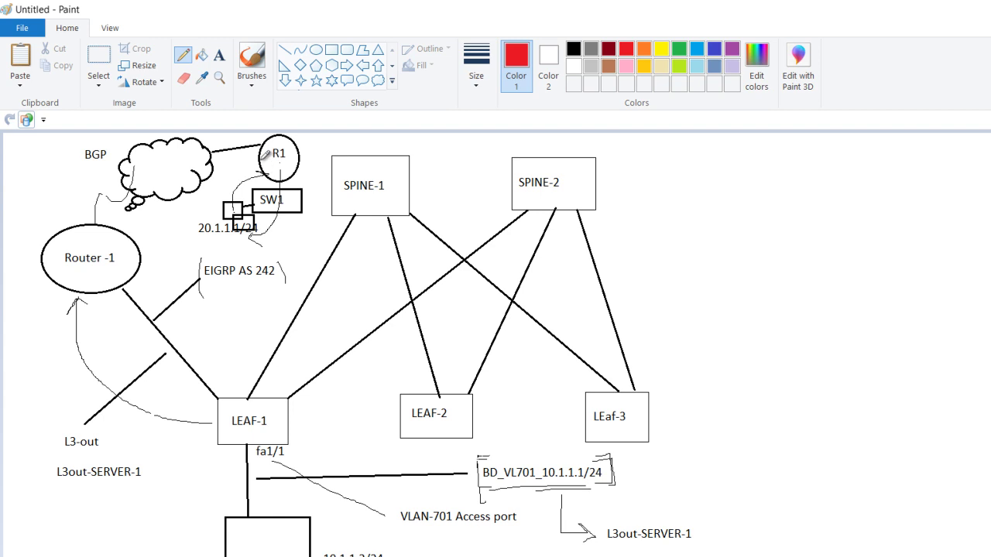
mouse_move(258, 156)
mouse_down()
mouse_move(151, 142)
mouse_move(96, 190)
mouse_move(72, 232)
mouse_move(82, 237)
mouse_up()
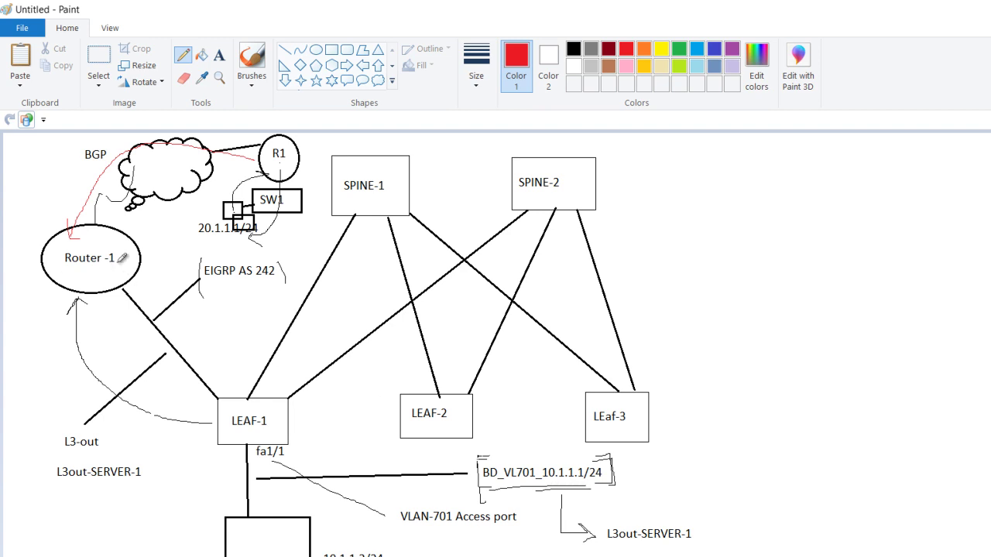
mouse_move(133, 280)
mouse_down()
mouse_move(241, 342)
mouse_move(242, 396)
mouse_up()
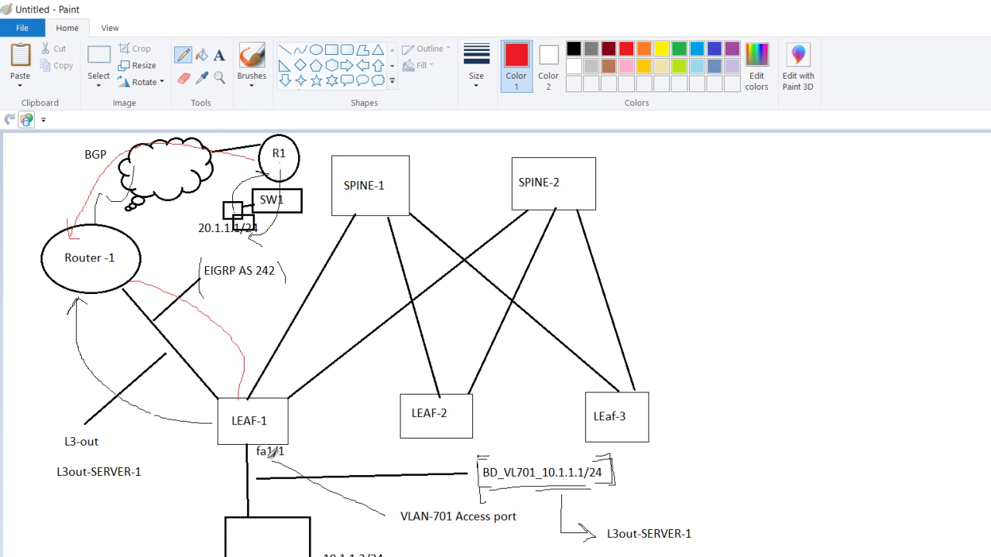
mouse_move(248, 451)
mouse_down()
mouse_move(226, 500)
mouse_move(233, 515)
mouse_up()
Draw a thin black rectangle to the lower right of LEaf-3 and connect it to LEaf-3 with a straight line
click(331, 49)
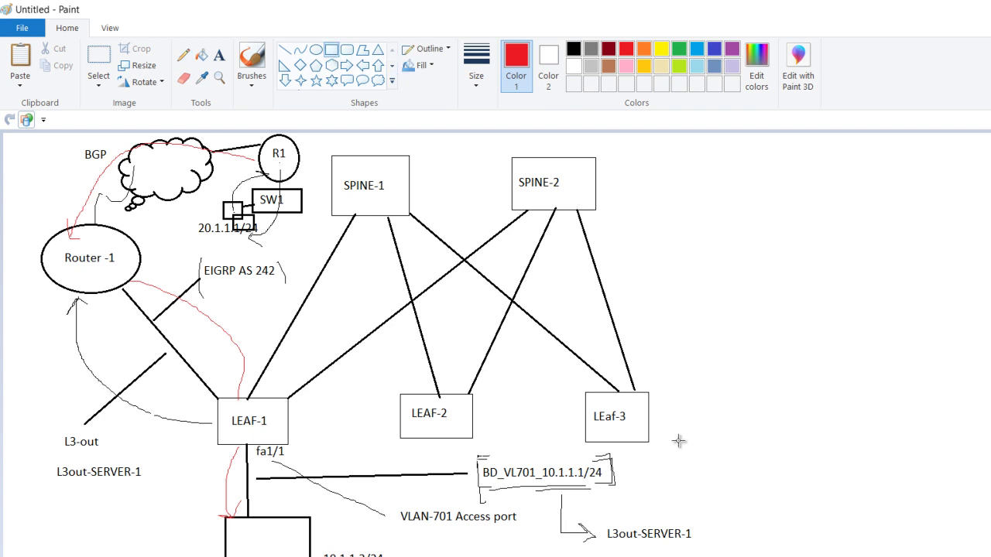
click(574, 49)
click(476, 70)
click(439, 109)
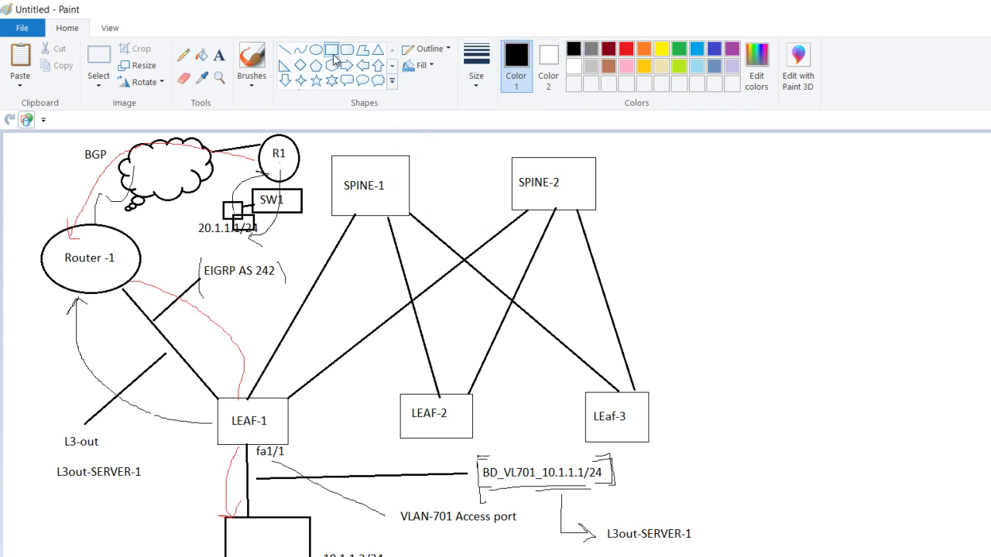
mouse_move(726, 465)
mouse_down()
mouse_move(847, 556)
mouse_move(824, 556)
mouse_up()
click(285, 48)
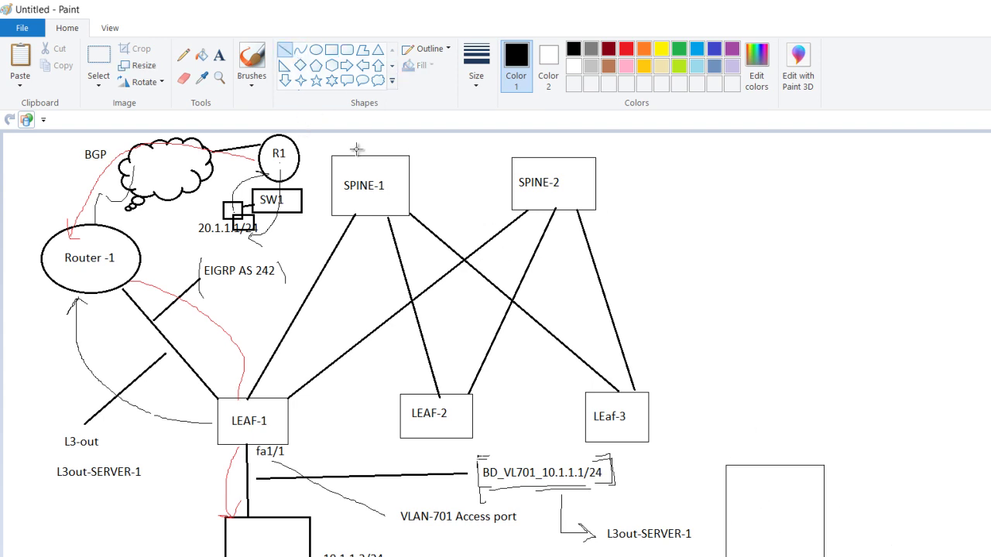
drag(649, 432, 727, 470)
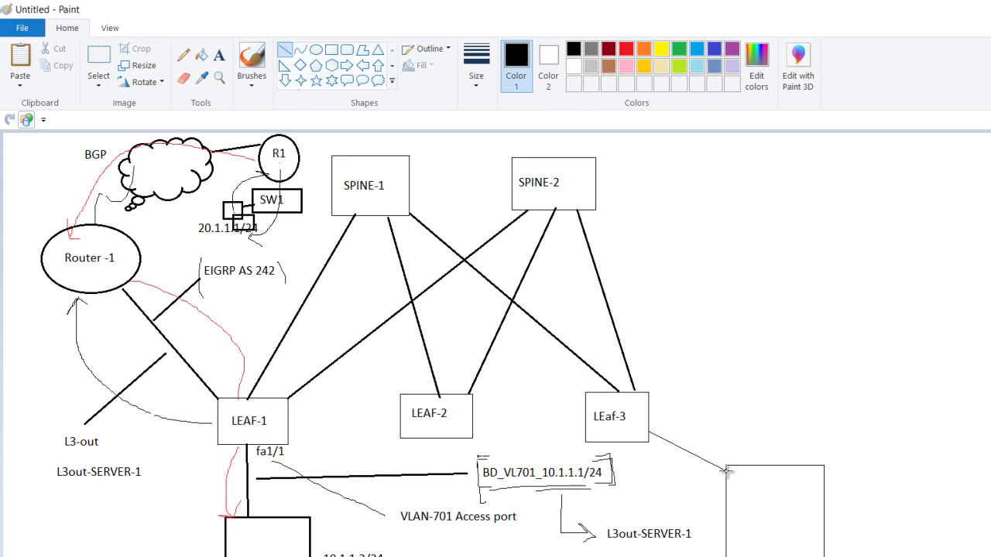
Draw a wide rectangle labelled Firewall to the upper right of LEaf-3 and link it to LEaf-3 with a straight line
click(331, 50)
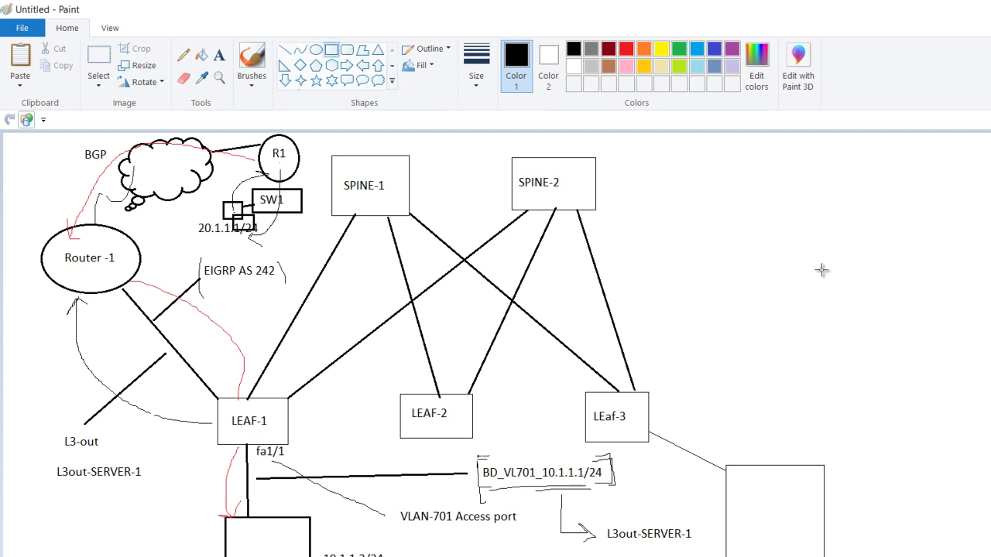
drag(813, 269, 990, 354)
click(904, 393)
click(220, 55)
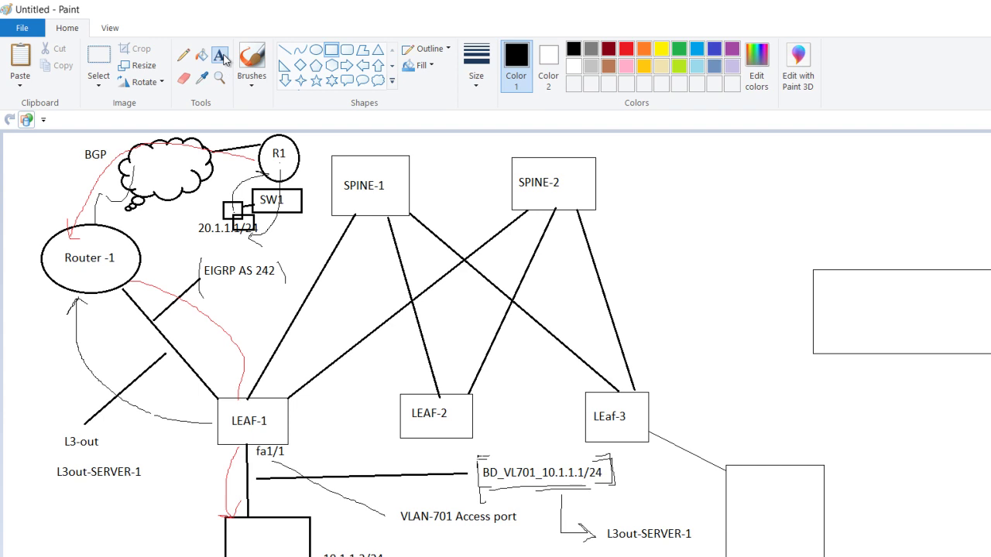
drag(834, 294, 966, 312)
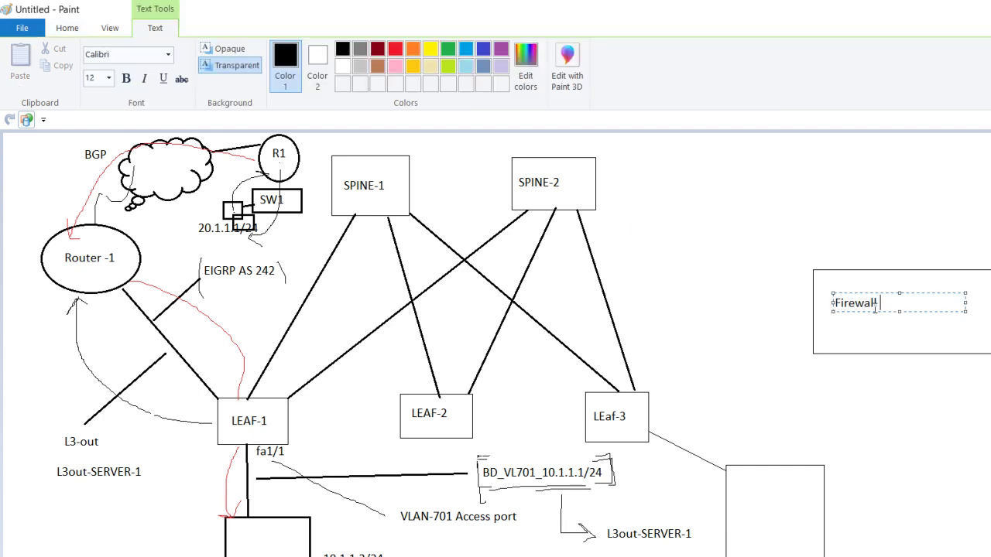
click(673, 319)
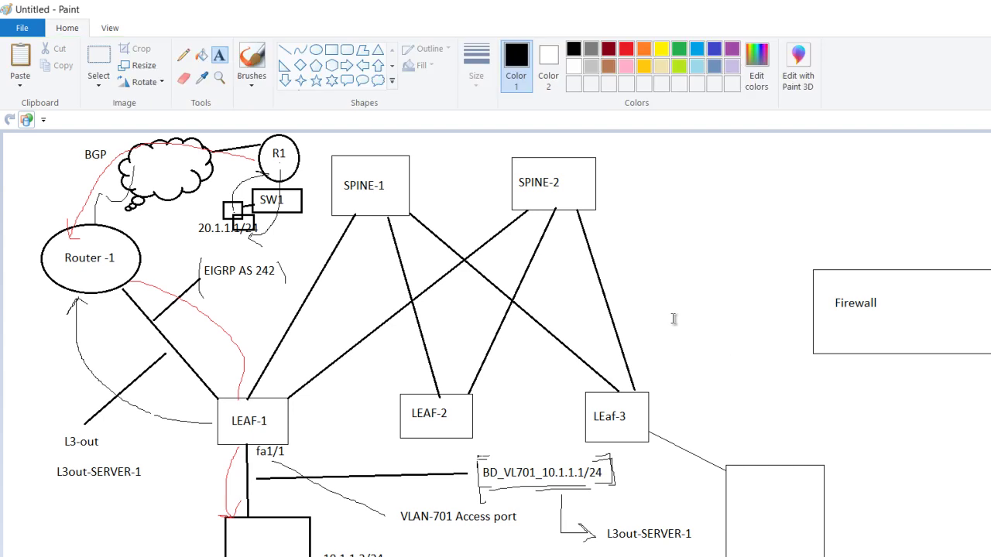
click(284, 50)
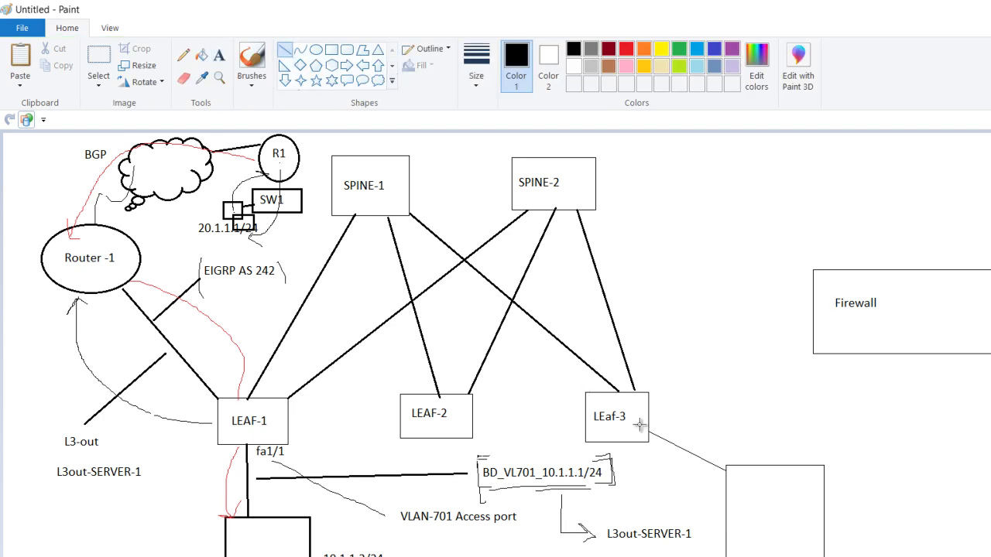
mouse_move(651, 412)
mouse_down()
mouse_move(764, 371)
mouse_move(817, 327)
mouse_up()
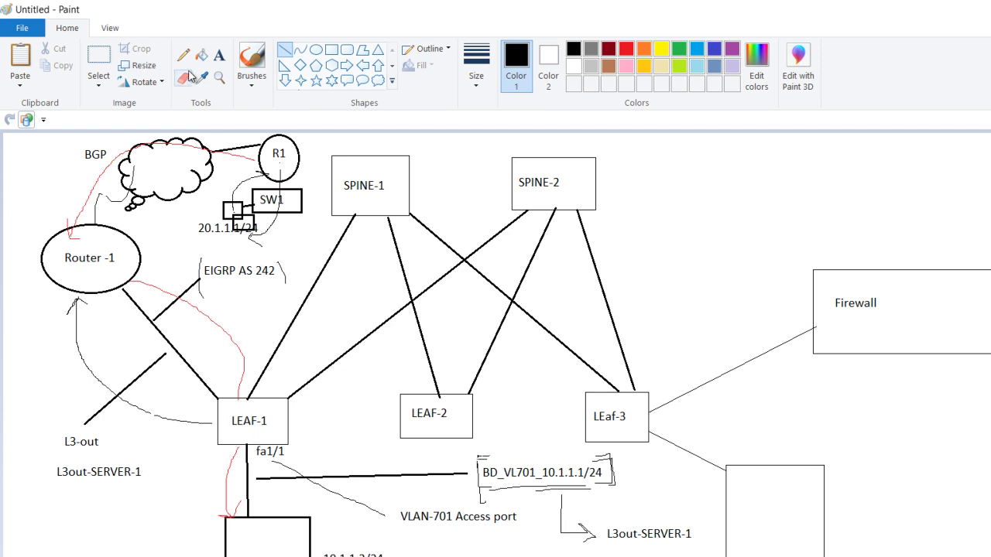
Add the single-line text label BD_VLAN301_NoSubnet between the Firewall box and the box to the lower right of LEaf-3
click(220, 56)
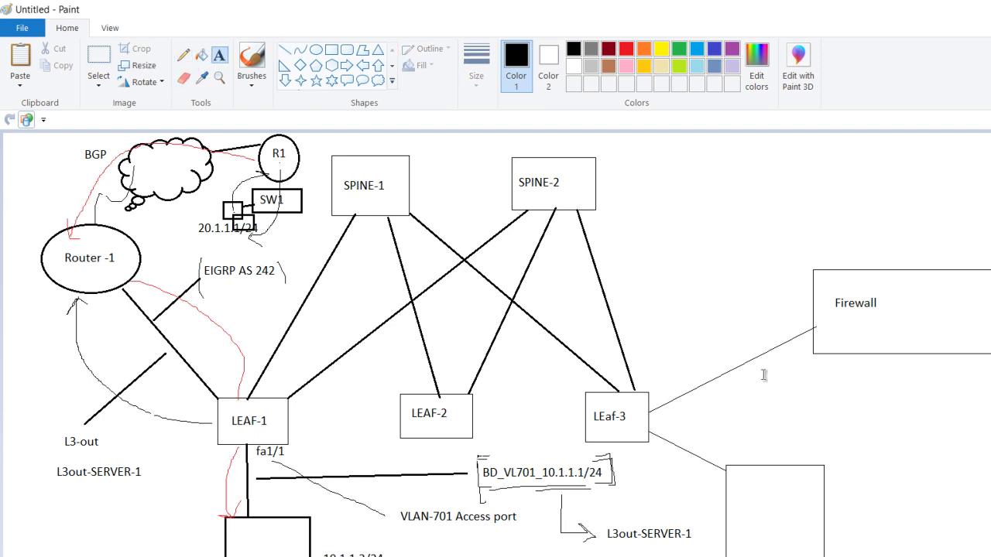
click(792, 433)
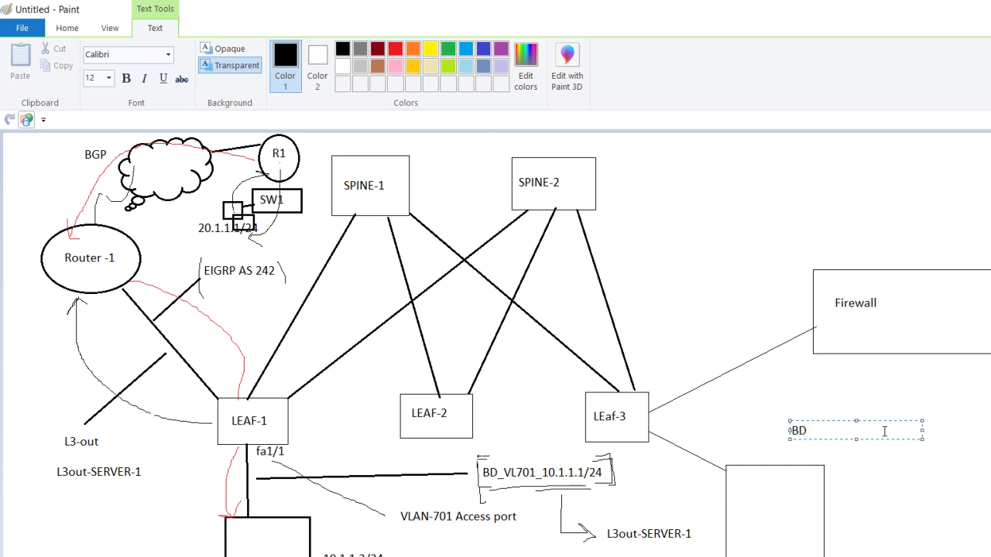
text(BD_VLAN)
text(Subnet)
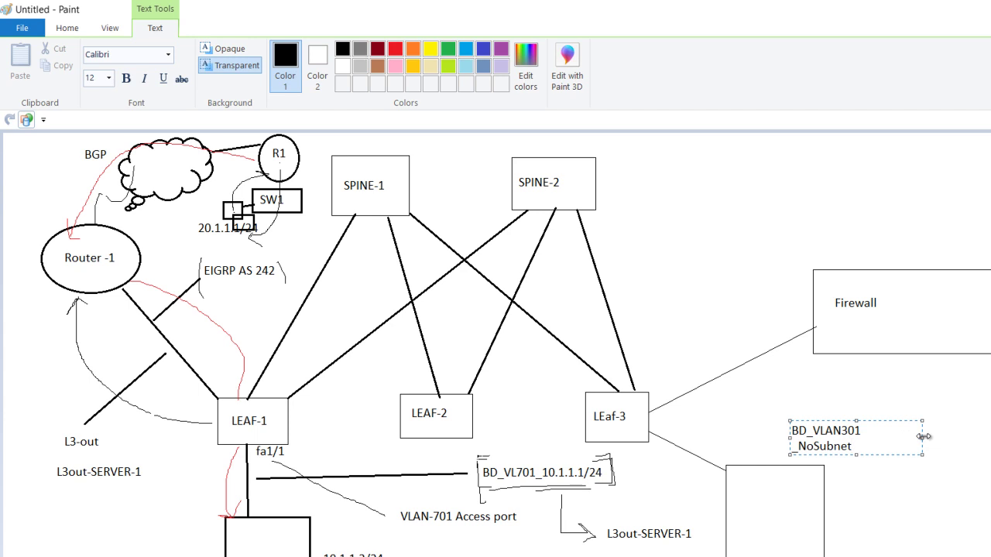
drag(923, 437, 986, 435)
click(975, 502)
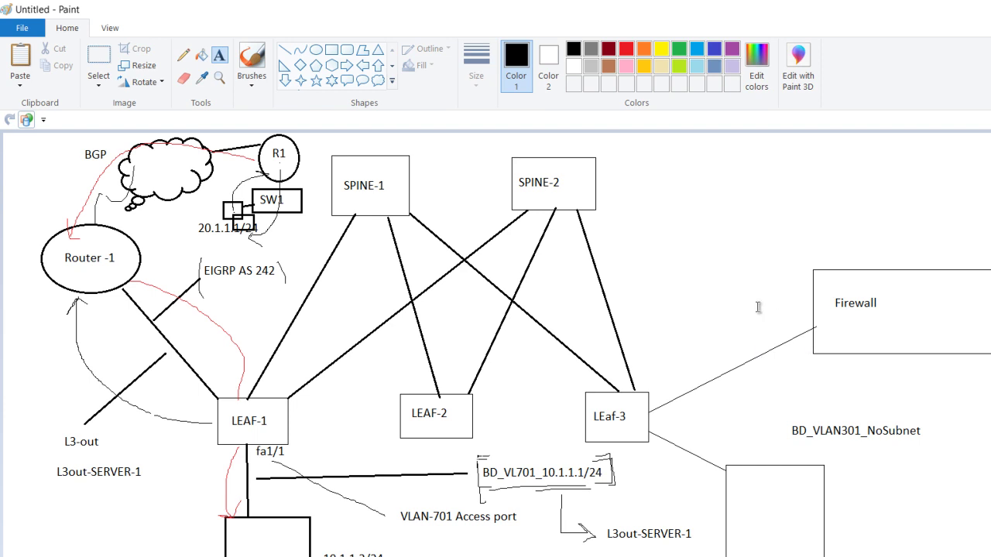
Label the Firewall's near side 30.1.1.1/24 and write Server inside the box to the lower right of LEaf-3
click(729, 298)
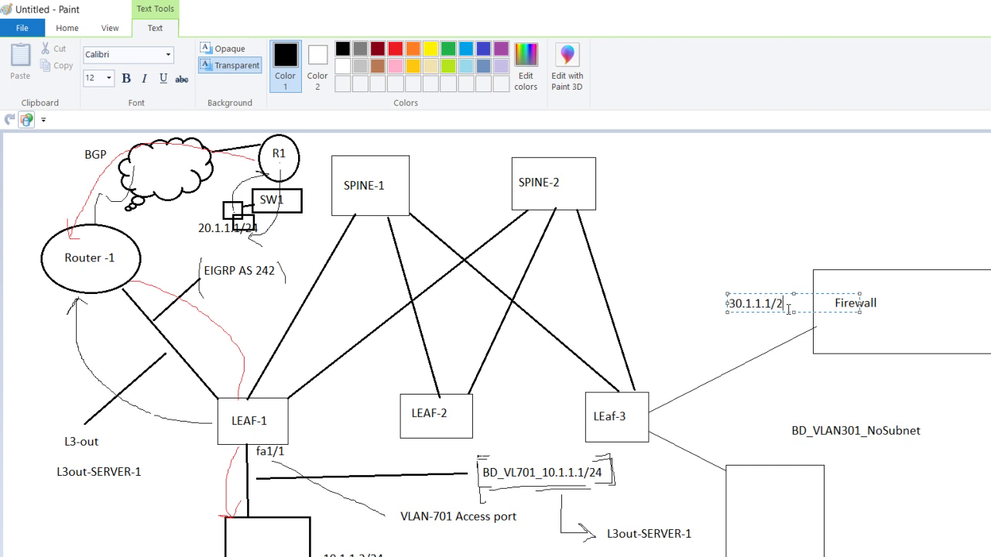
click(692, 335)
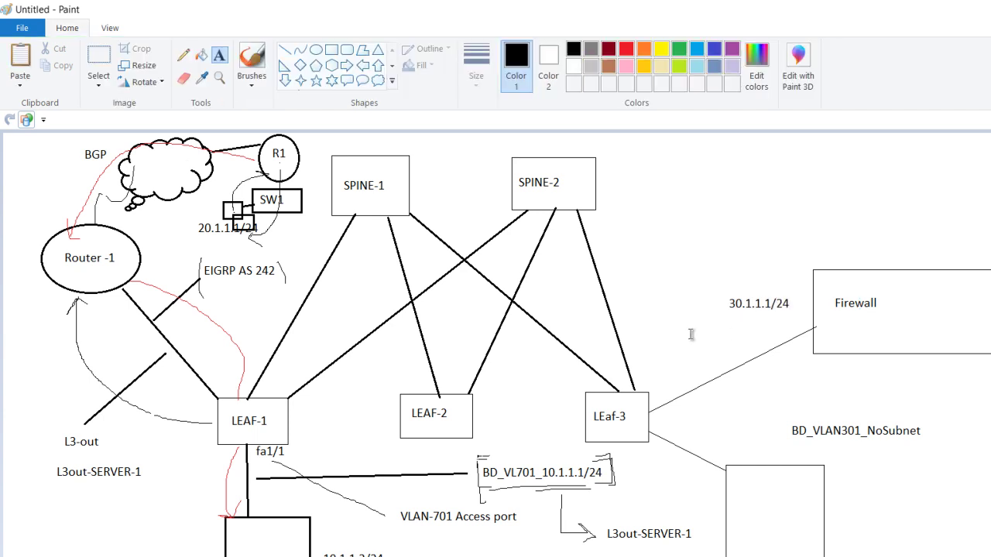
click(219, 56)
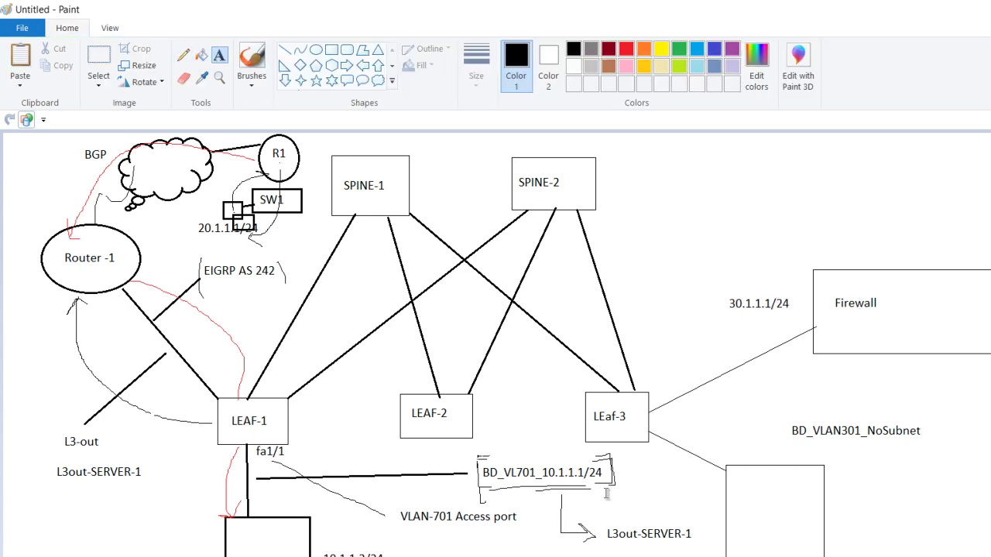
click(737, 504)
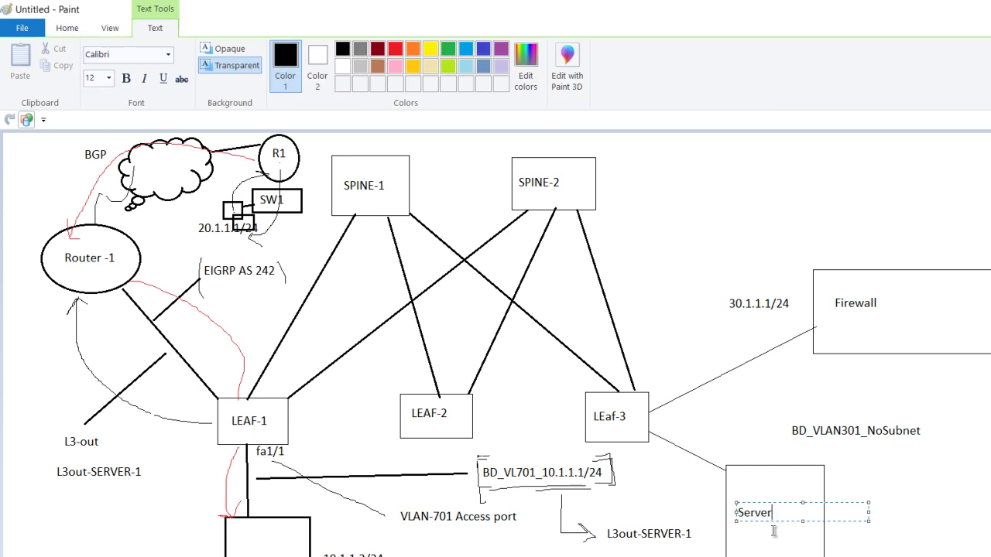
click(842, 502)
Add the two-line label 30.1.1.2 /24 and Gateway - 30.1.1.1 beside the Server box
click(841, 496)
text(30.1.1.2 /24)
key(Return)
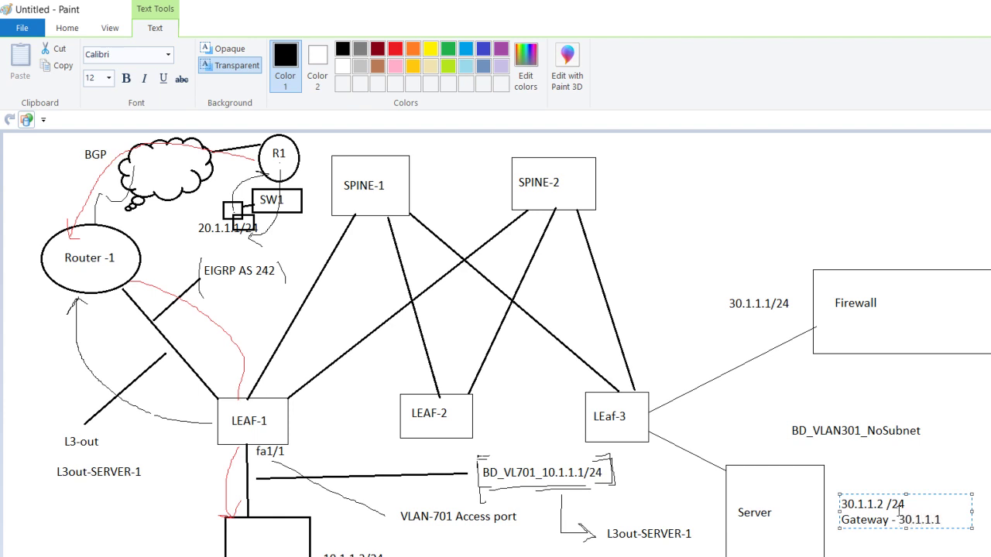
Pencil a dark red circle around LEaf-3 and arrowed paths from Server to LEaf-3 and on to the Firewall
click(182, 55)
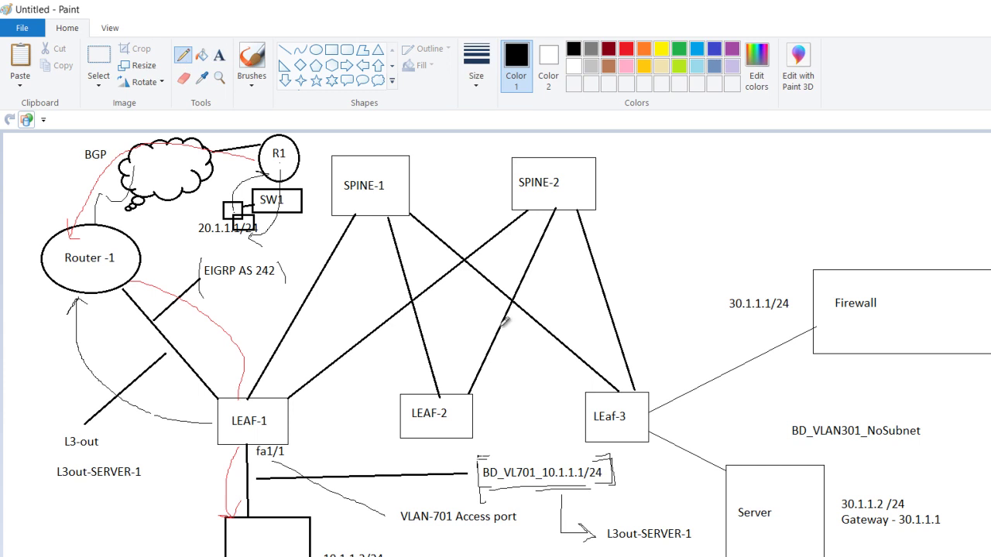
click(609, 49)
mouse_move(574, 381)
mouse_down()
mouse_move(637, 368)
mouse_move(663, 431)
mouse_move(586, 443)
mouse_move(568, 387)
mouse_move(592, 373)
mouse_up()
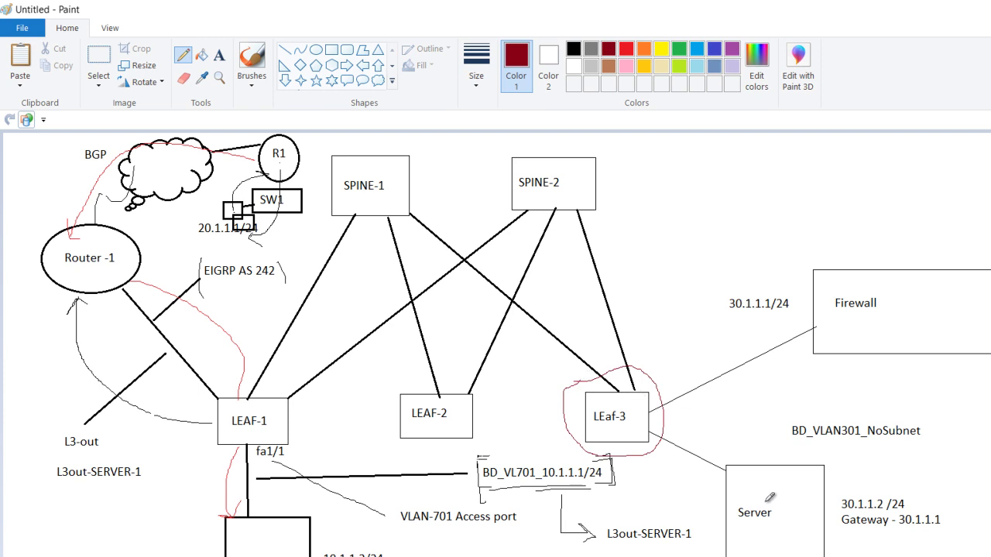
mouse_move(759, 499)
mouse_down()
mouse_move(727, 427)
mouse_move(644, 424)
mouse_move(656, 431)
mouse_move(709, 334)
mouse_move(813, 316)
mouse_move(806, 324)
mouse_up()
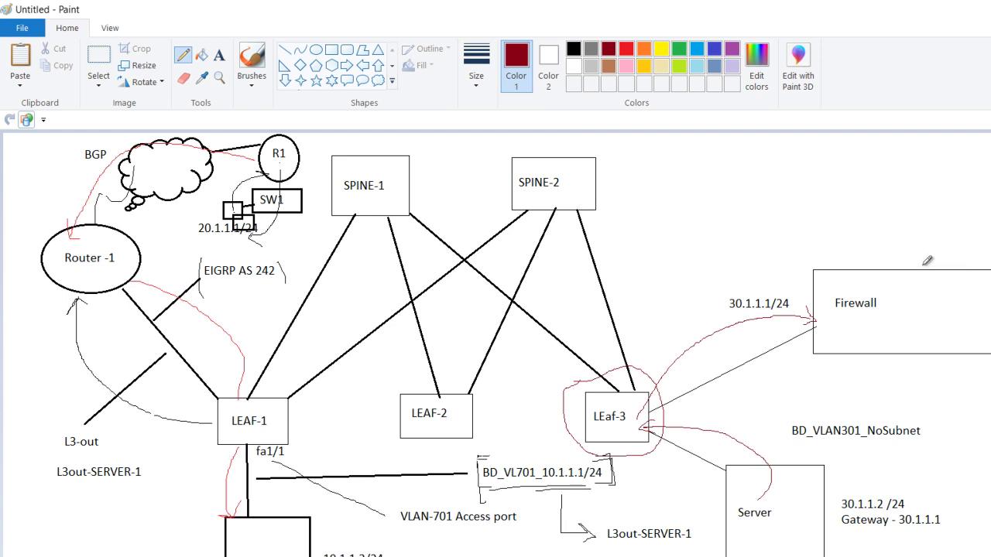
Draw a dark red line up from the Firewall's upper edge and place a cloud callout at its far end
click(287, 50)
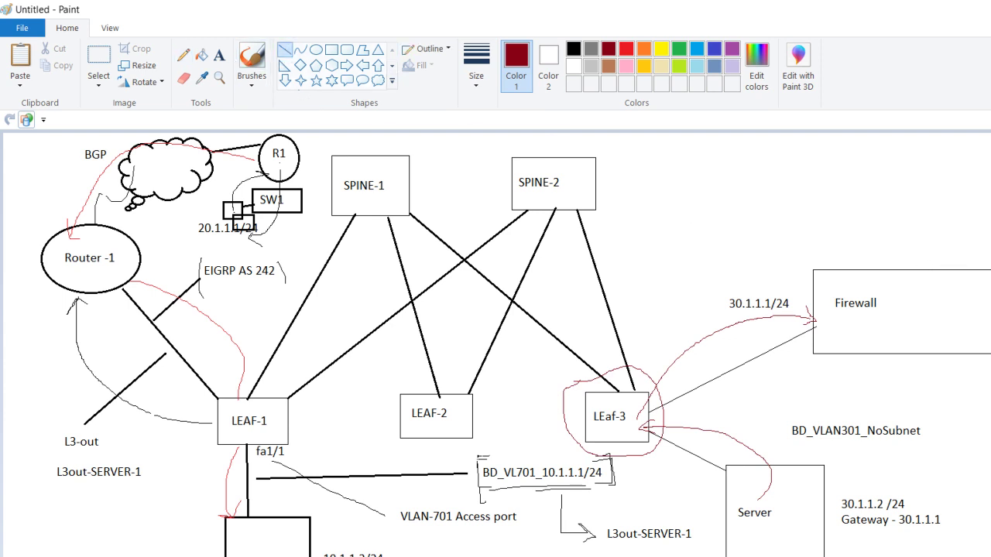
drag(937, 268, 975, 190)
click(377, 80)
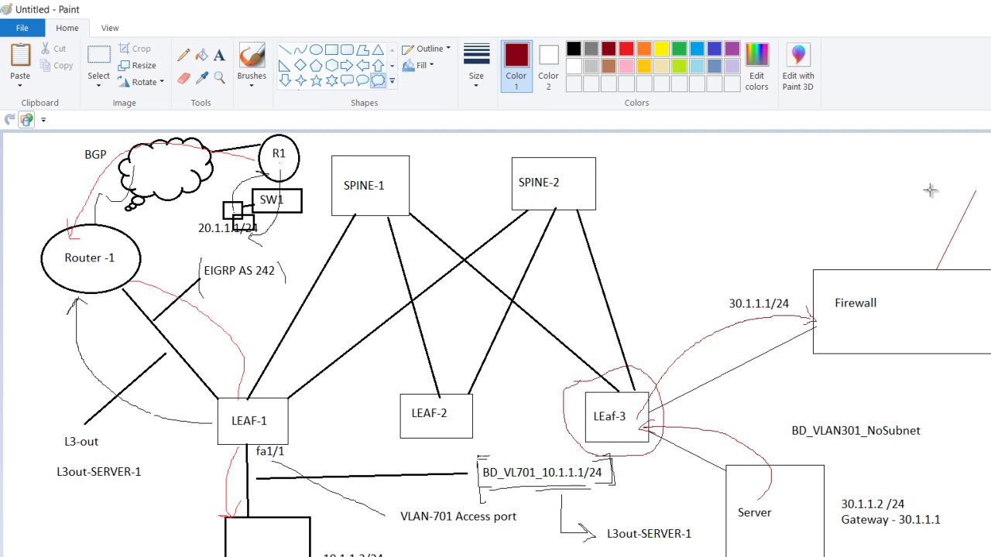
drag(973, 160, 990, 232)
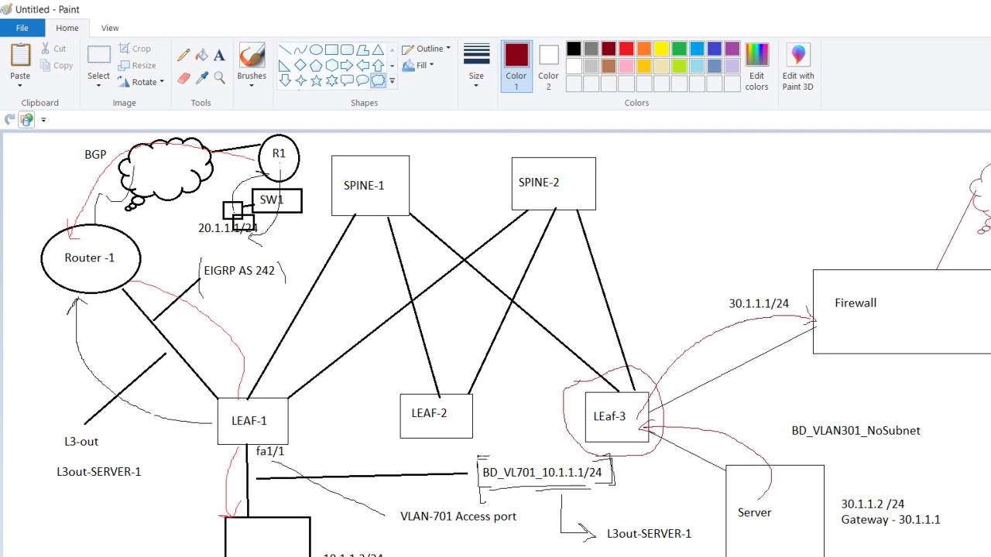
click(219, 55)
click(983, 197)
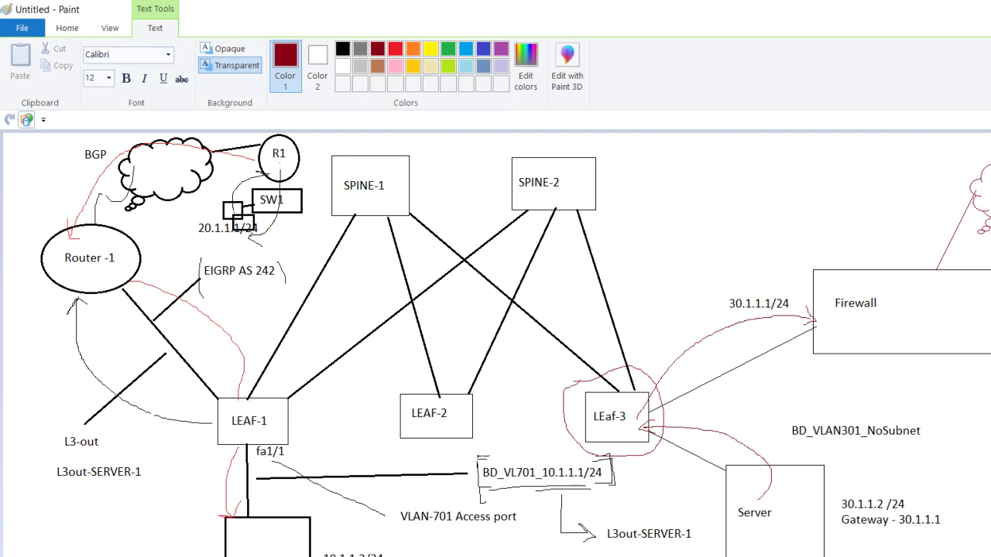
key(Escape)
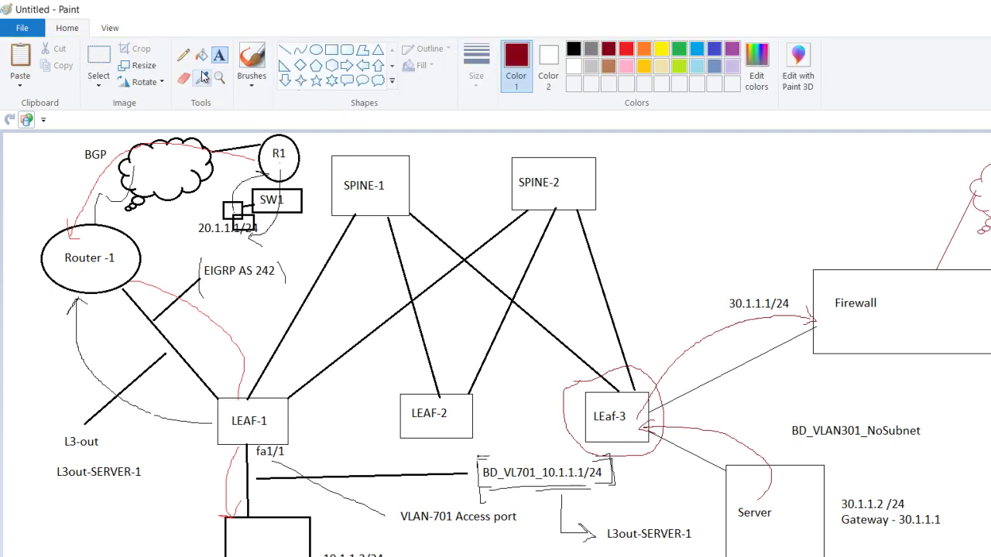
click(98, 82)
click(96, 118)
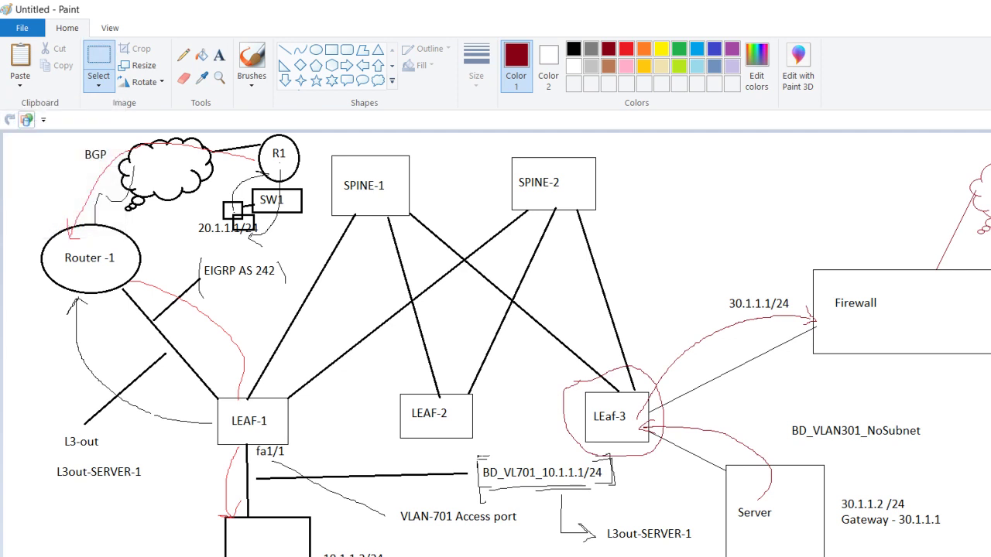
Pencil a dark red arrow pointing down onto the Firewall's upper edge, beside the line to the cloud
click(183, 55)
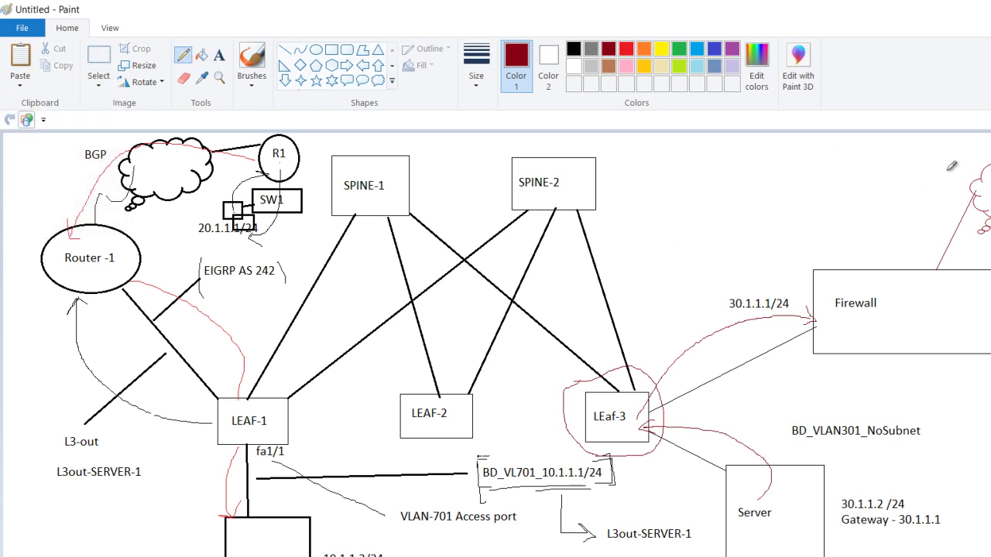
drag(908, 219, 929, 264)
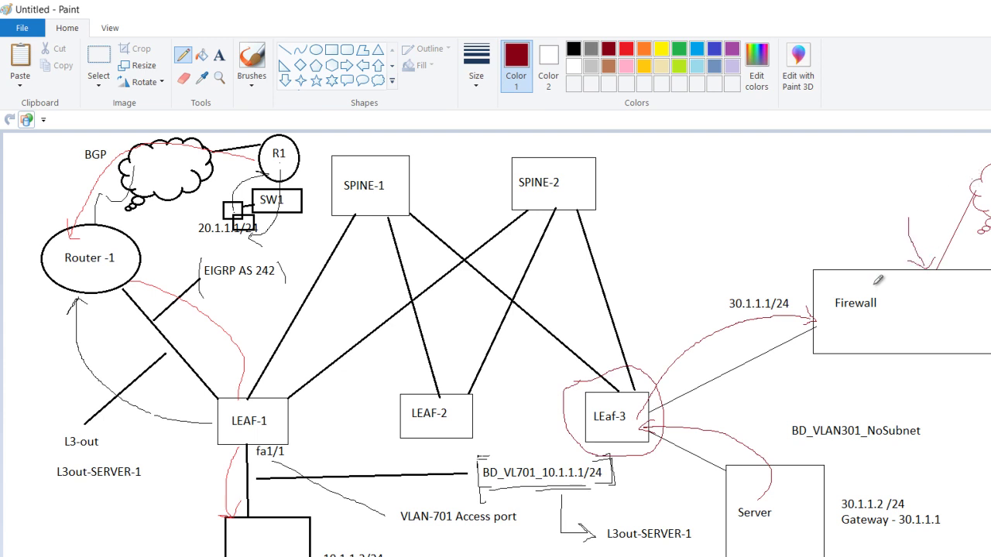